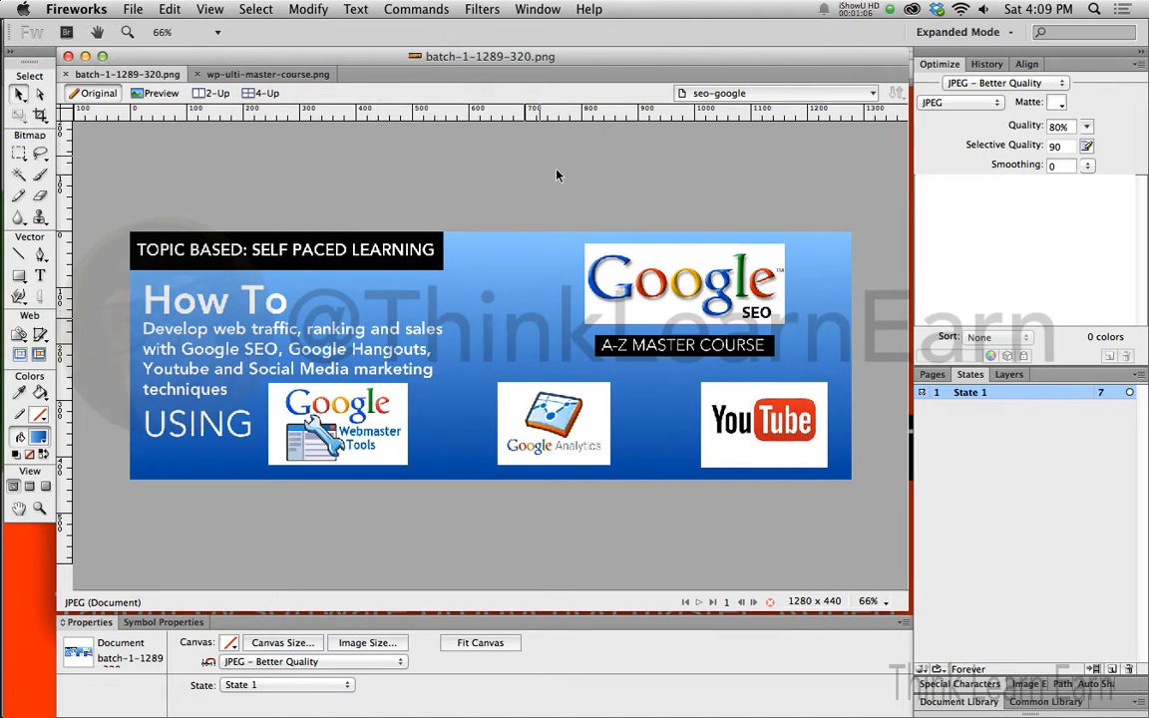
Step: Review the html5, wordpress, photoshop, aftereffects and seo-google slides in the document's page list
click(933, 375)
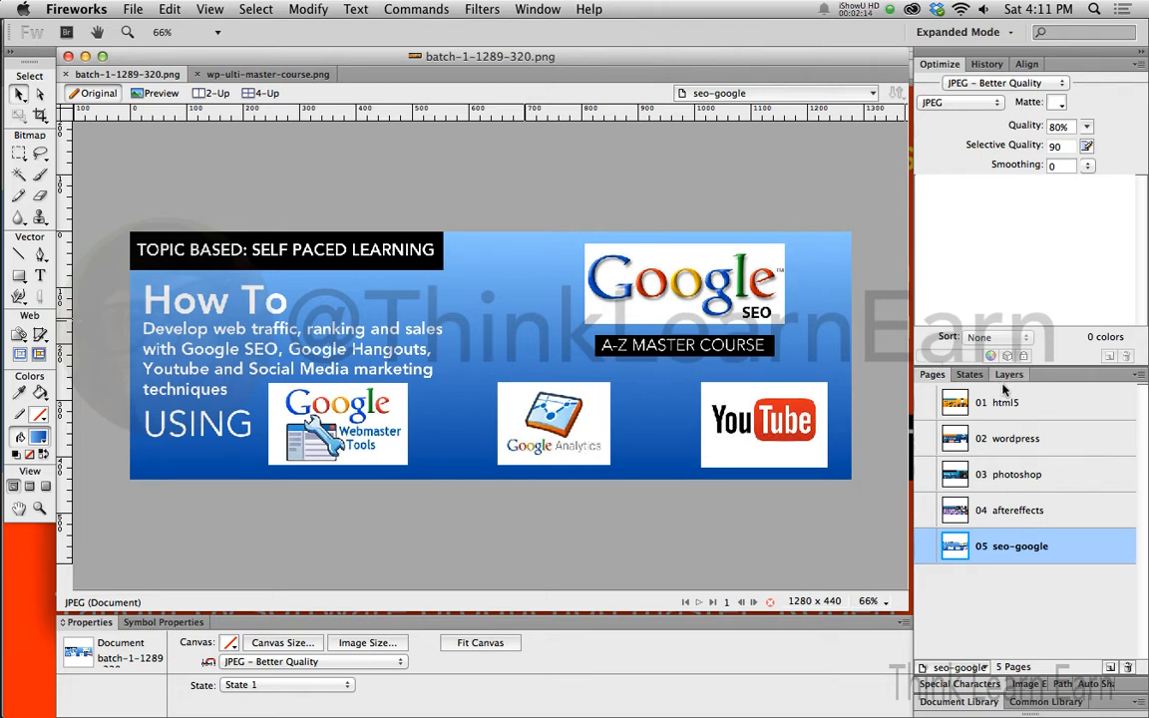
click(1028, 403)
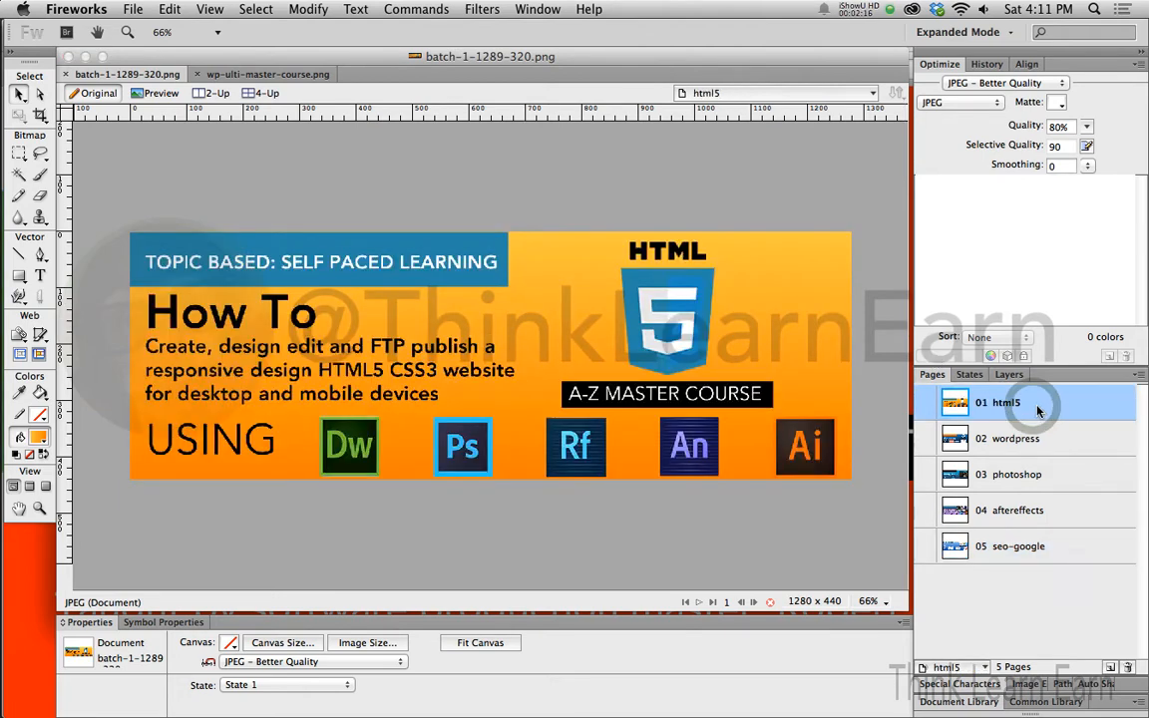
click(1044, 439)
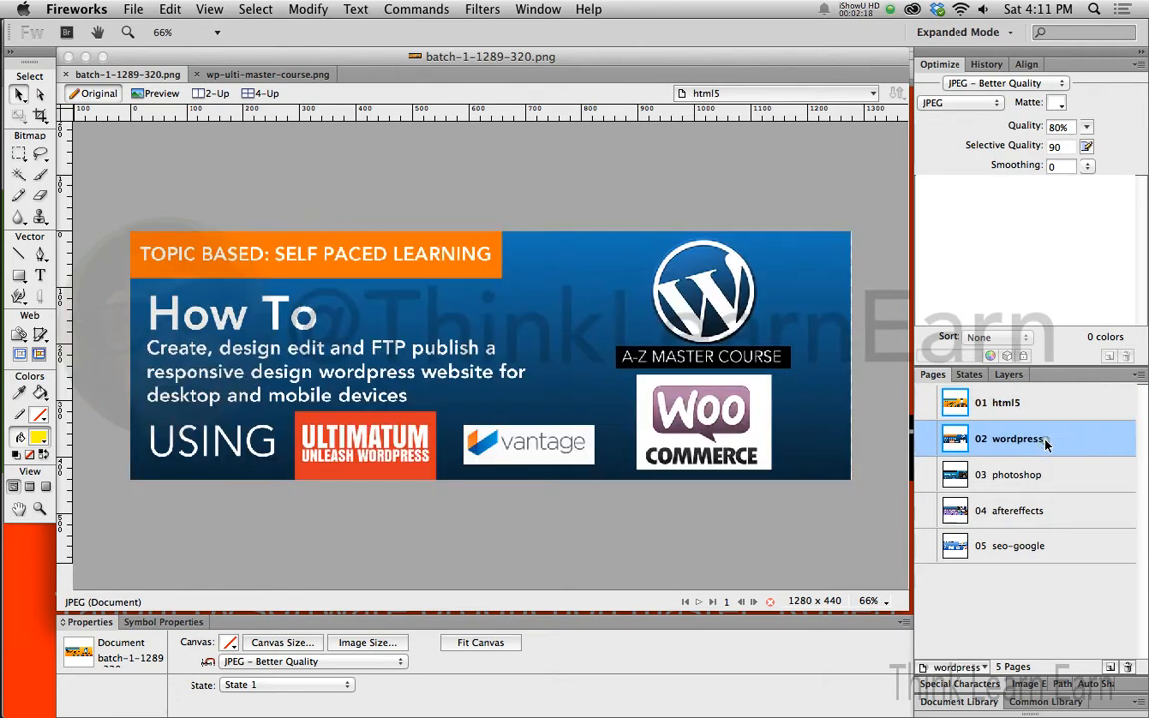
click(1049, 476)
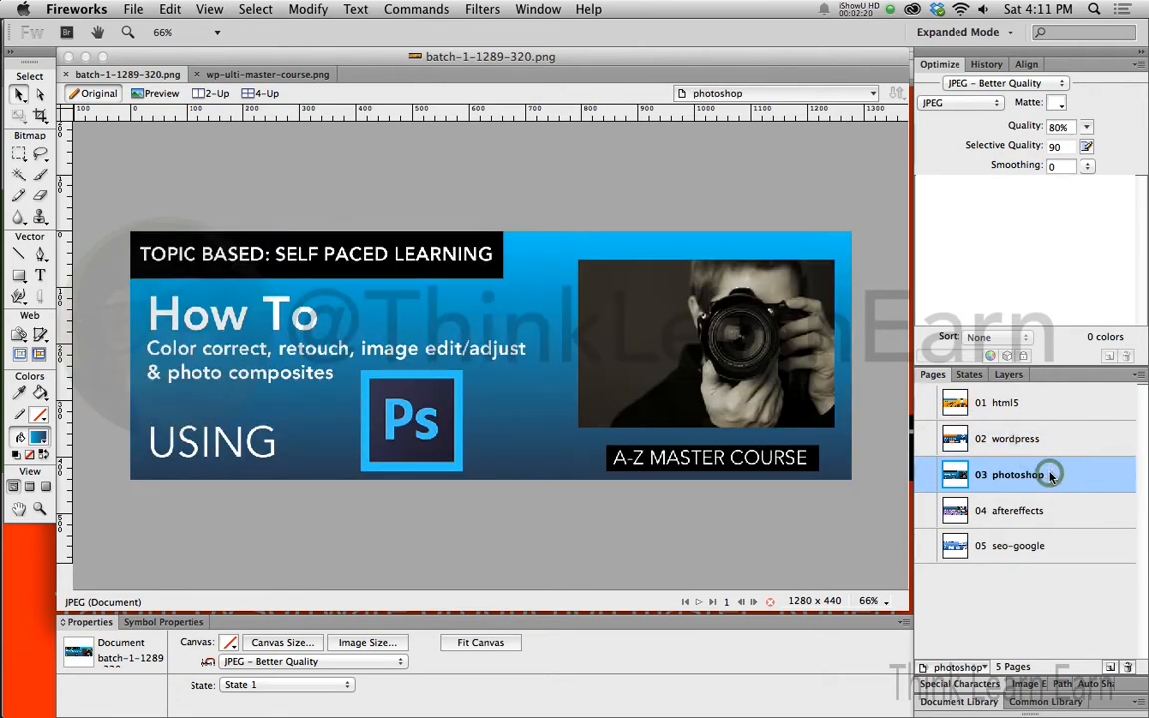
click(1013, 403)
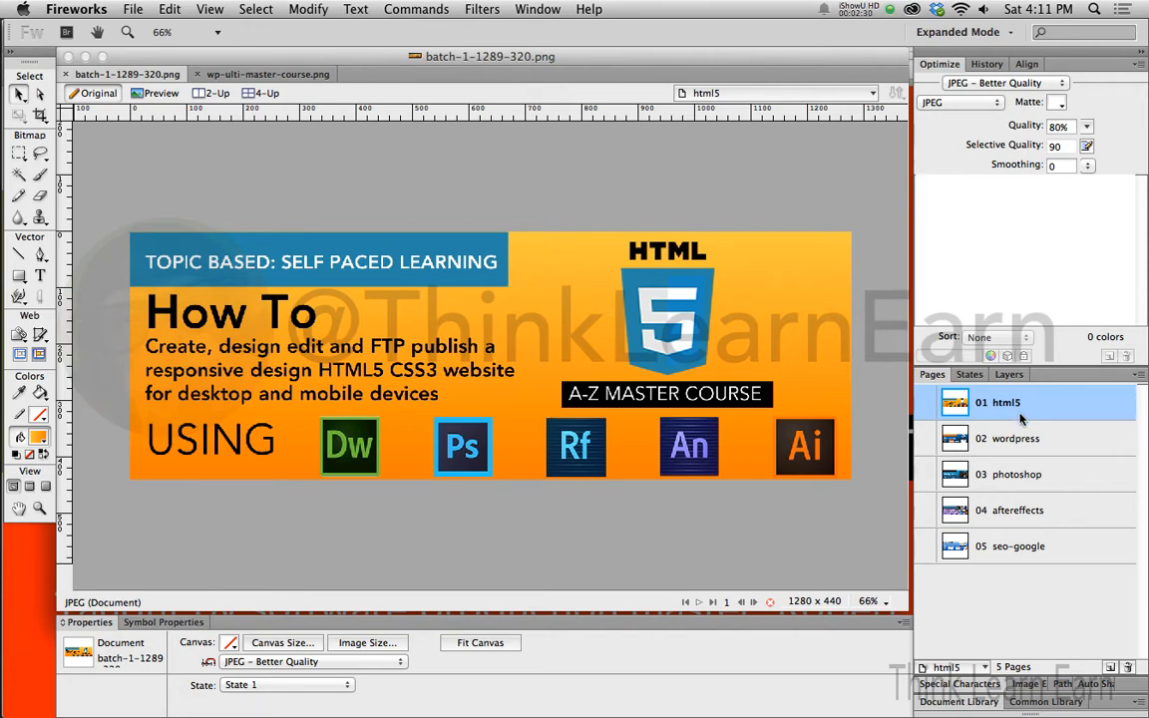
click(1023, 439)
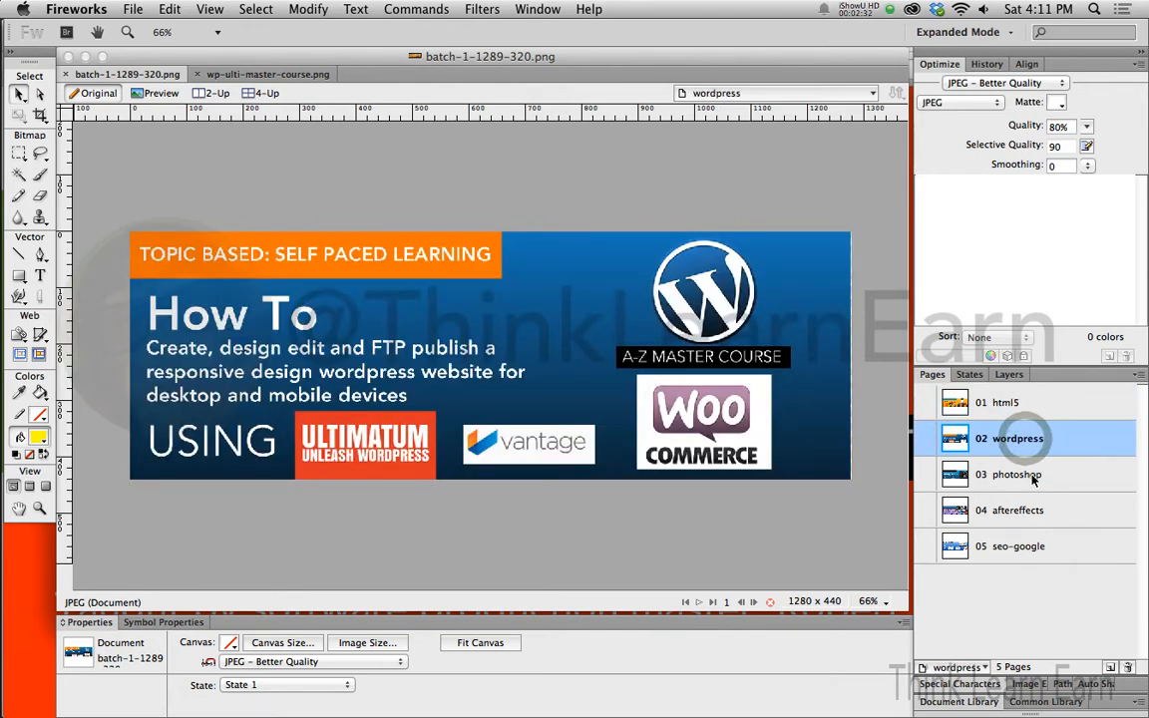
click(1028, 474)
click(1038, 511)
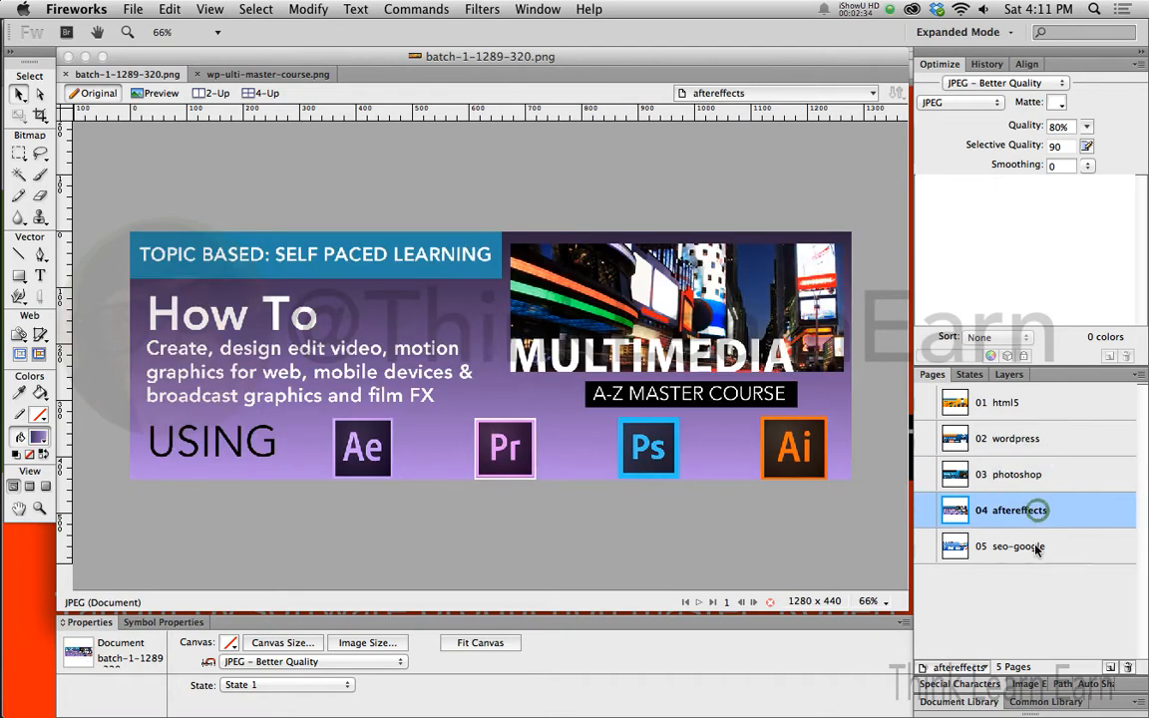
click(1034, 546)
click(569, 182)
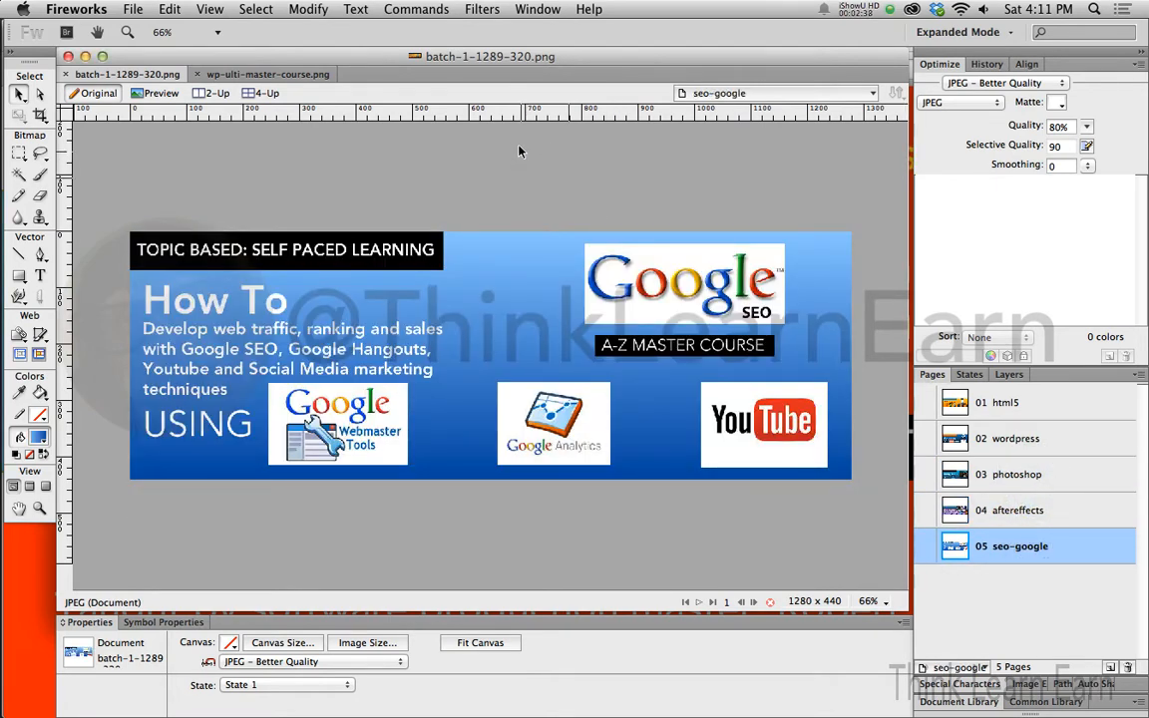
Step: Open the export settings for the slide document and set the export type to Pages to Files
click(135, 9)
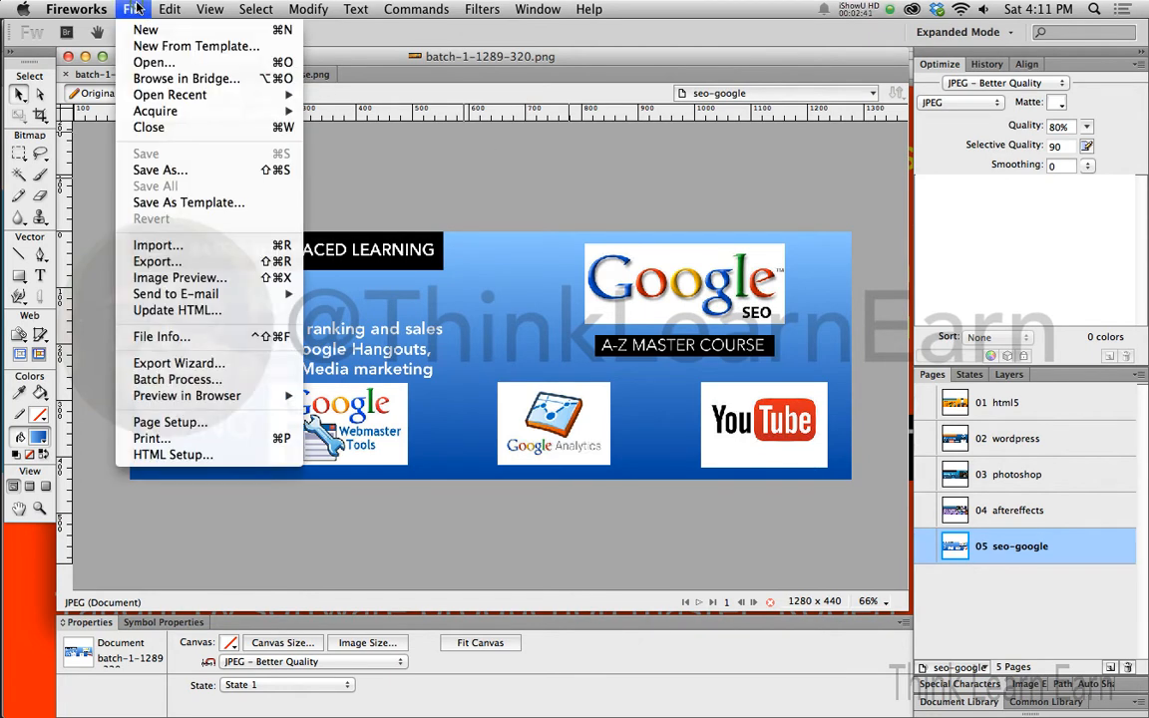
click(212, 257)
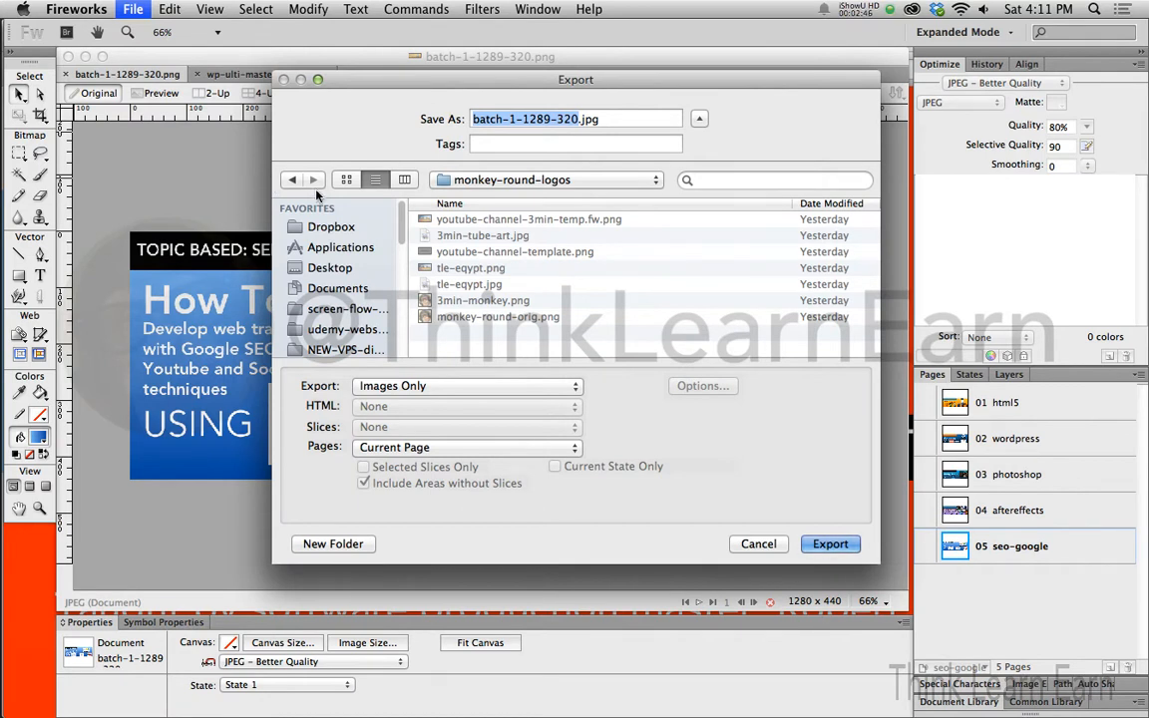
click(457, 386)
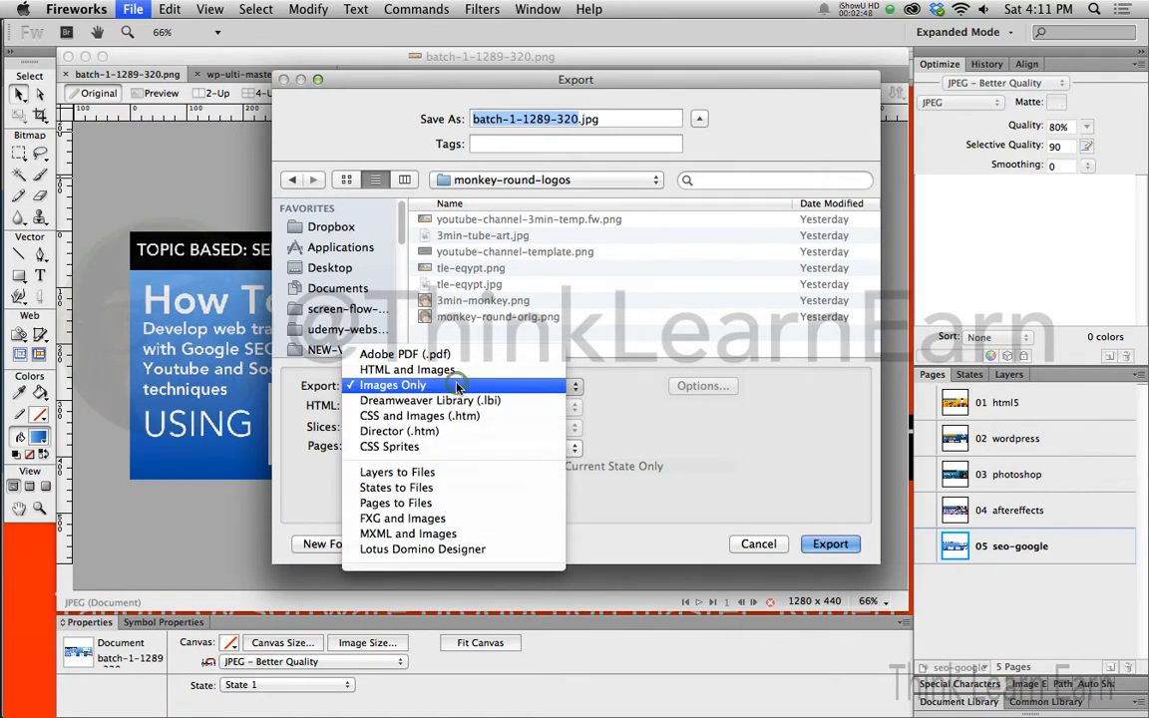
click(445, 503)
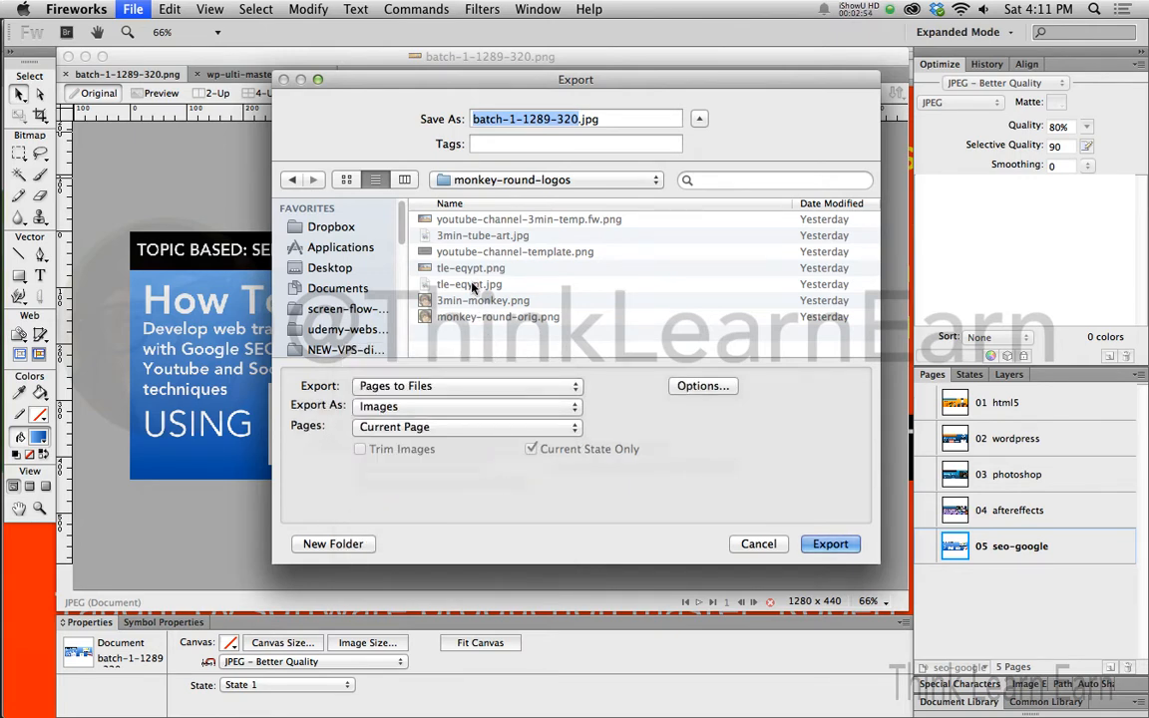
Step: Create a folder named batch-slides on the Desktop from the export dialog, and close the dialog without exporting
click(513, 181)
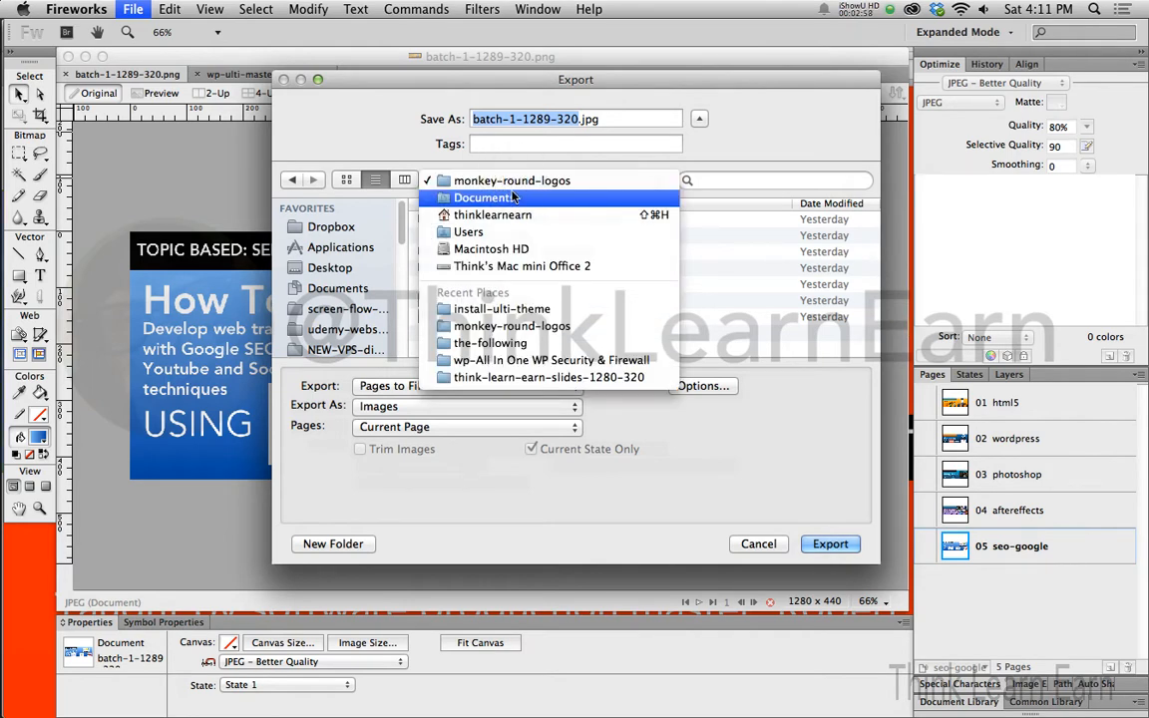
click(513, 184)
key(super+d)
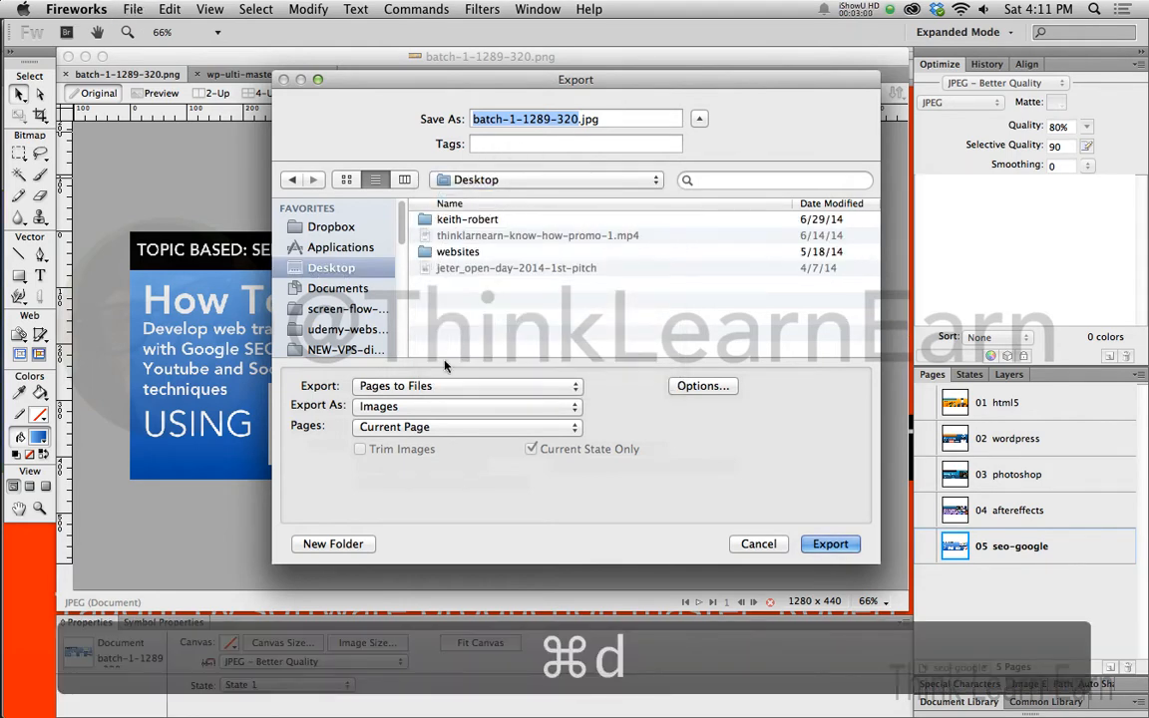
click(333, 544)
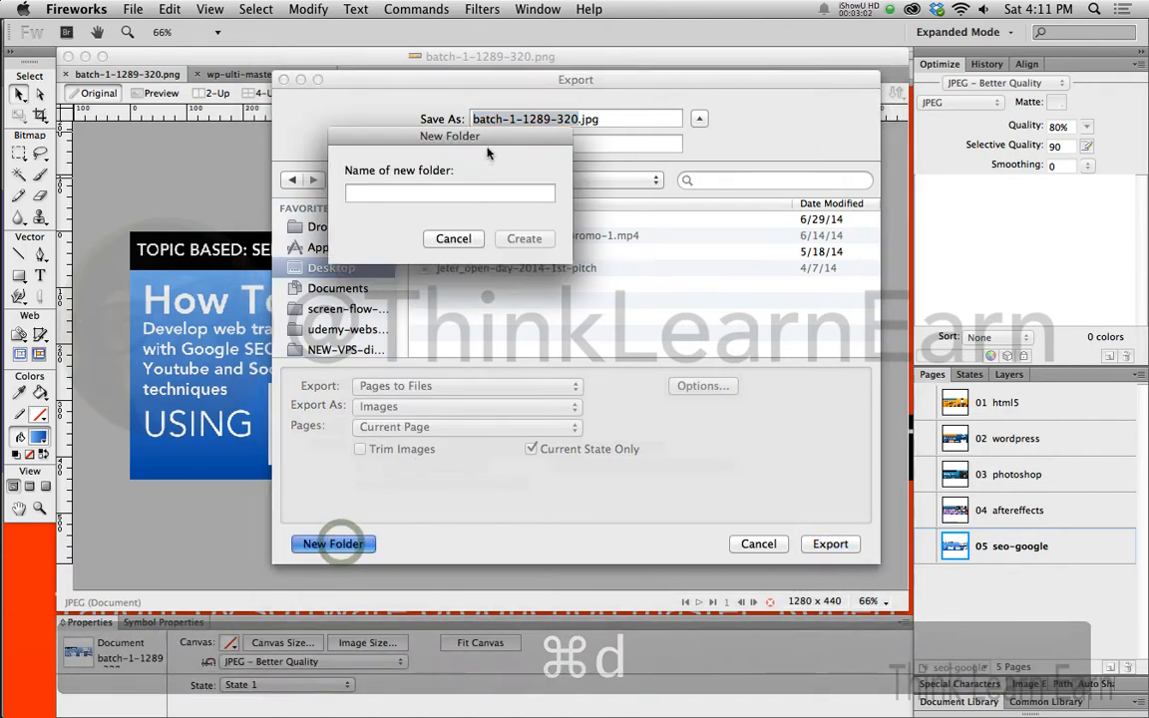
drag(497, 138, 506, 148)
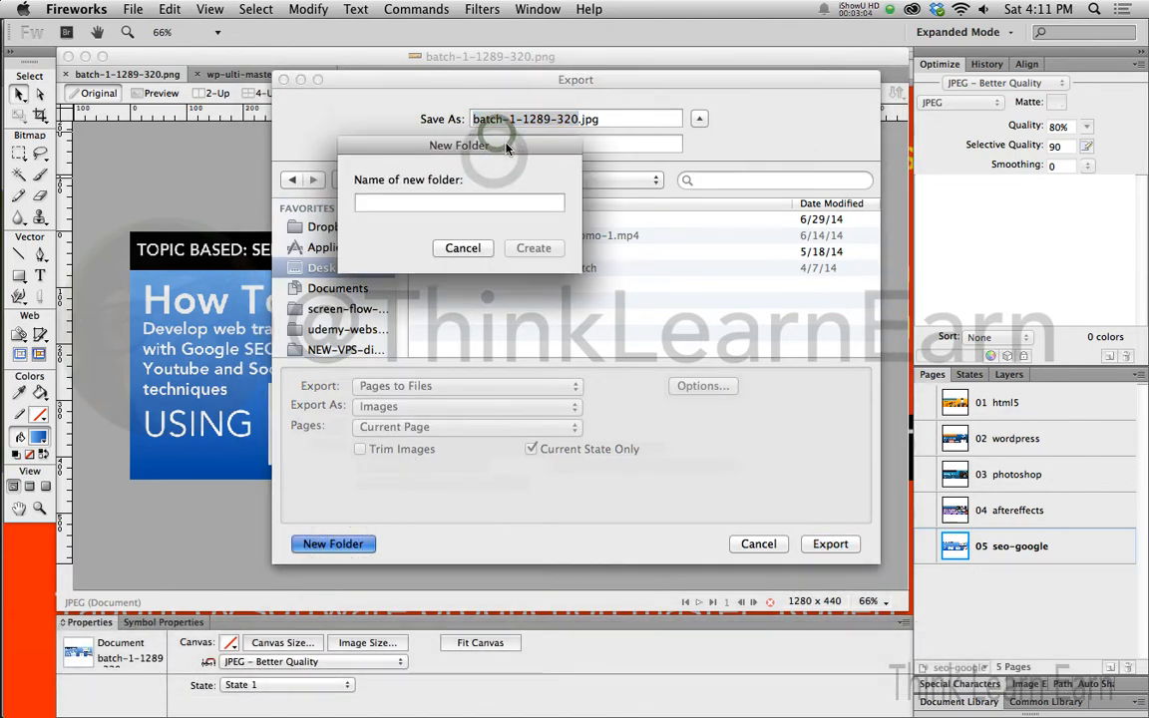
text(batch)
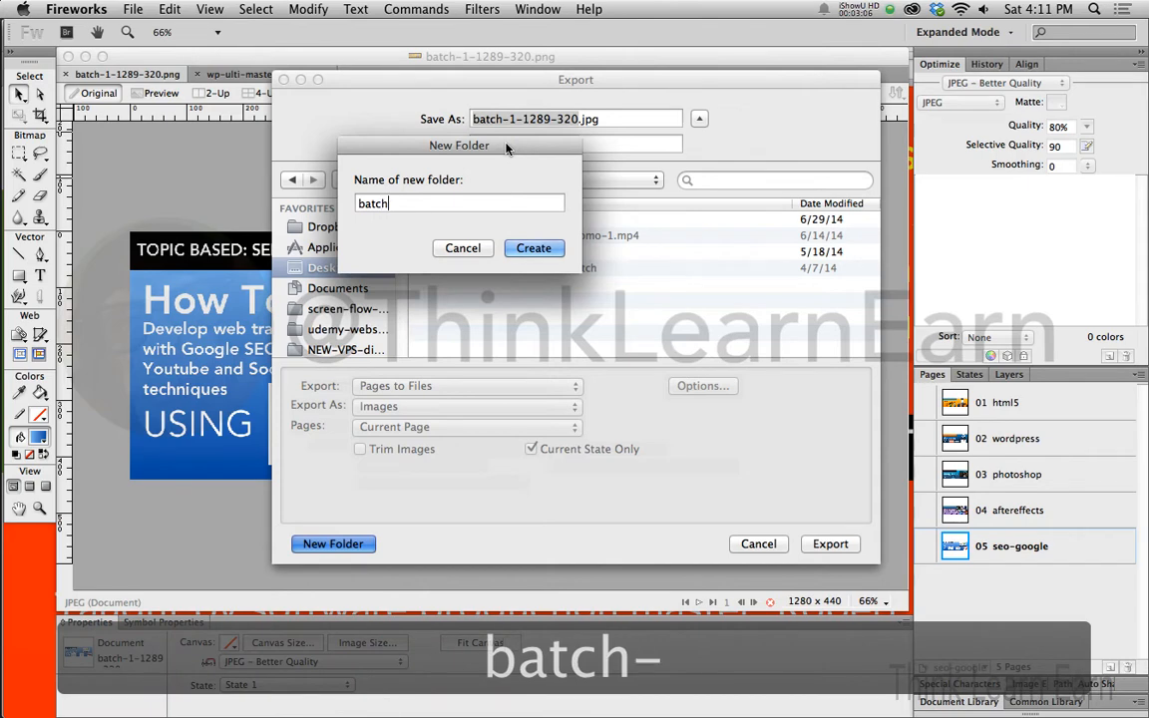
text(-slides)
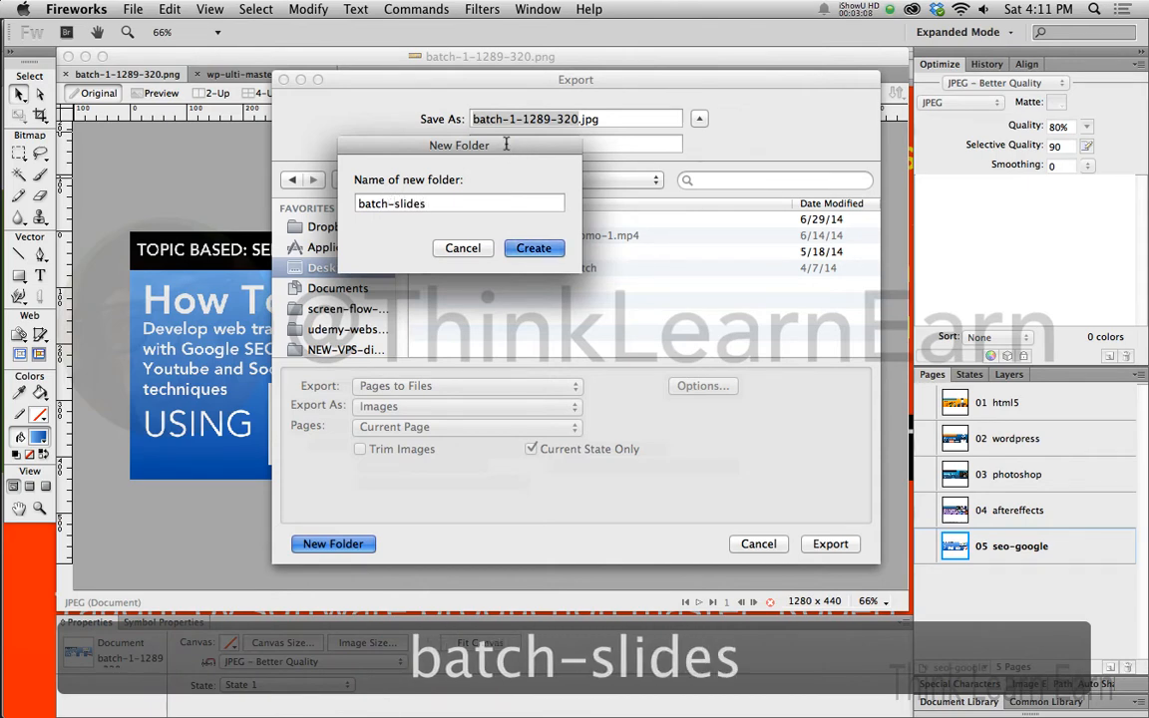
key(Return)
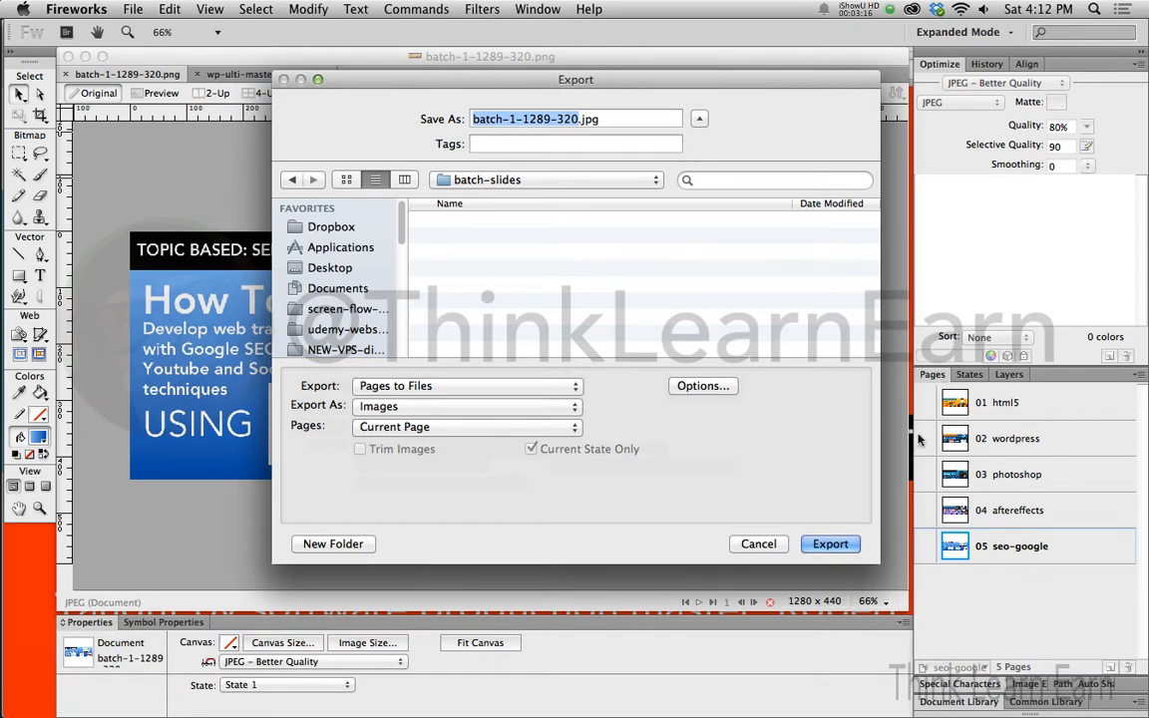
click(765, 545)
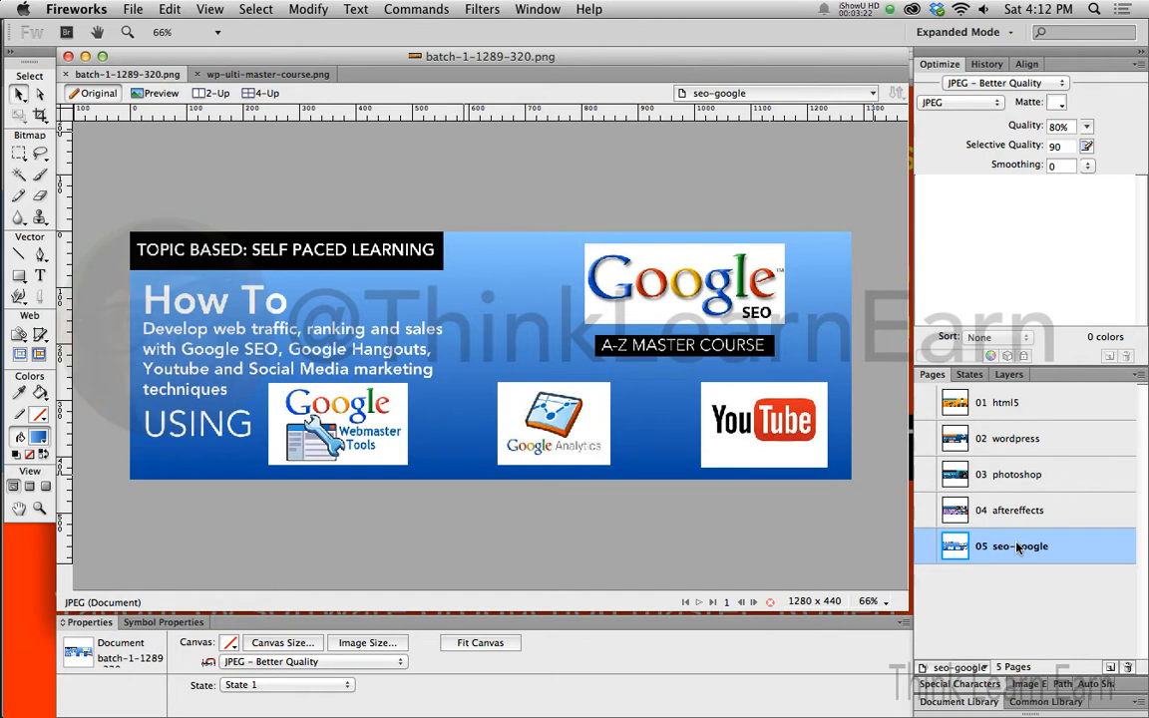
Step: Duplicate the seo-google page, open the copy's name for editing, and select the gradient background rectangle on the copy
drag(1029, 548, 1110, 667)
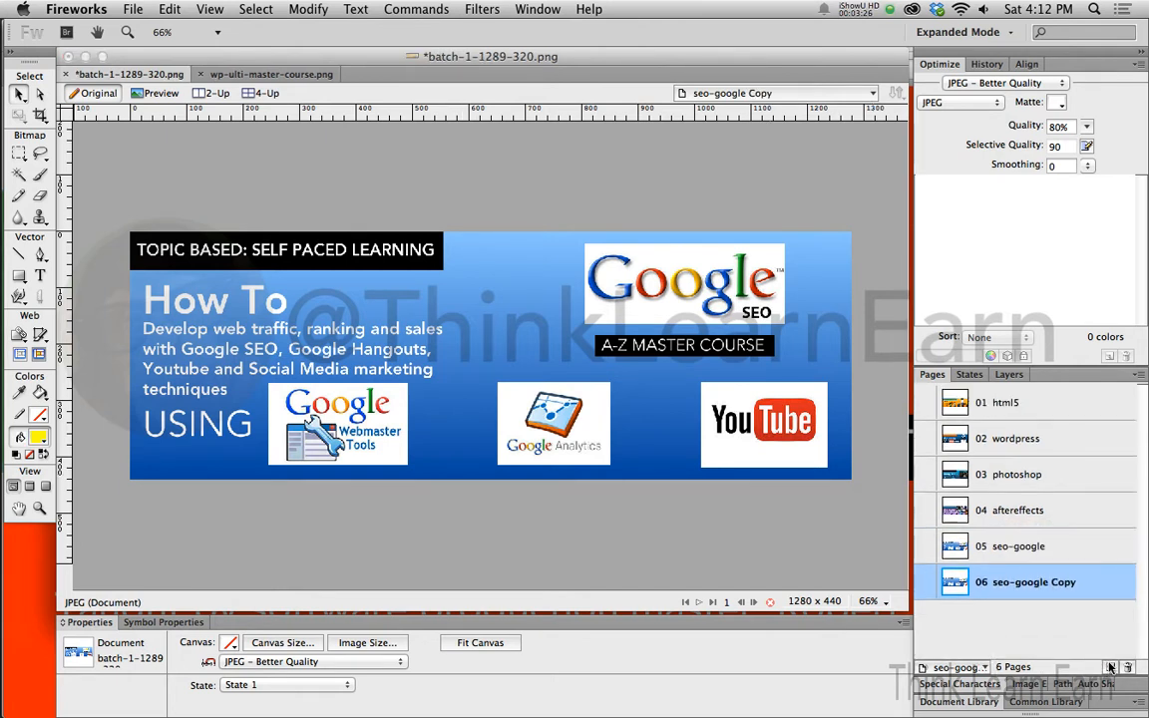
double_click(1033, 587)
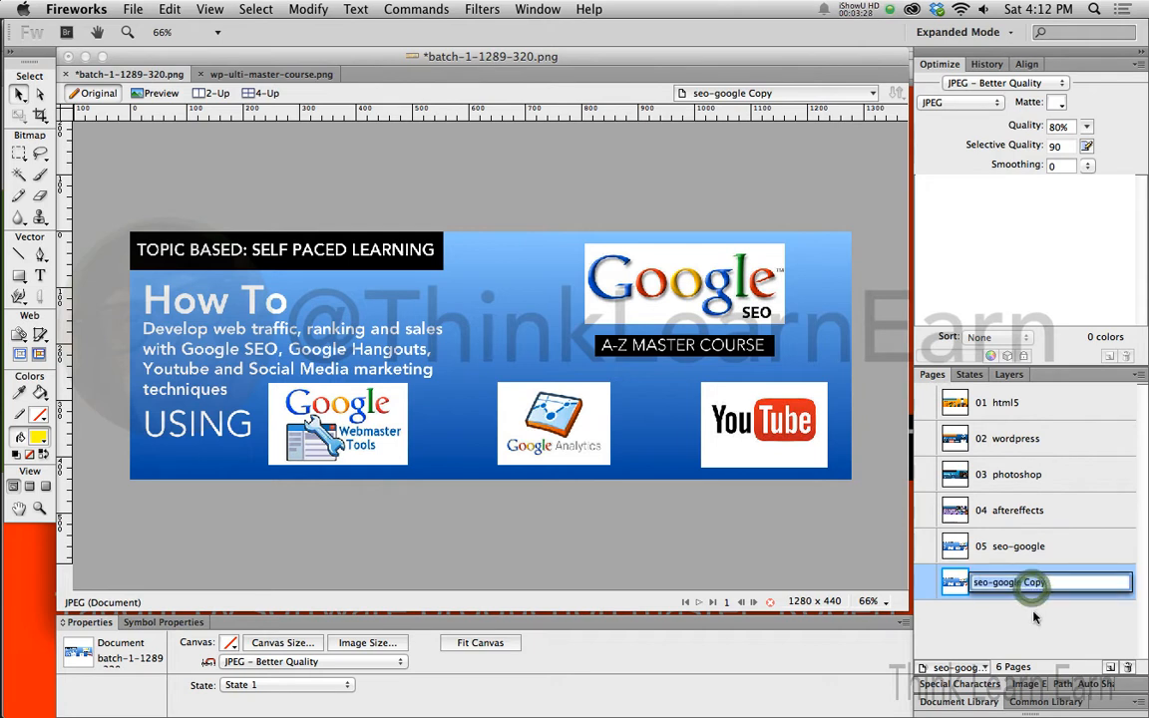
click(1035, 617)
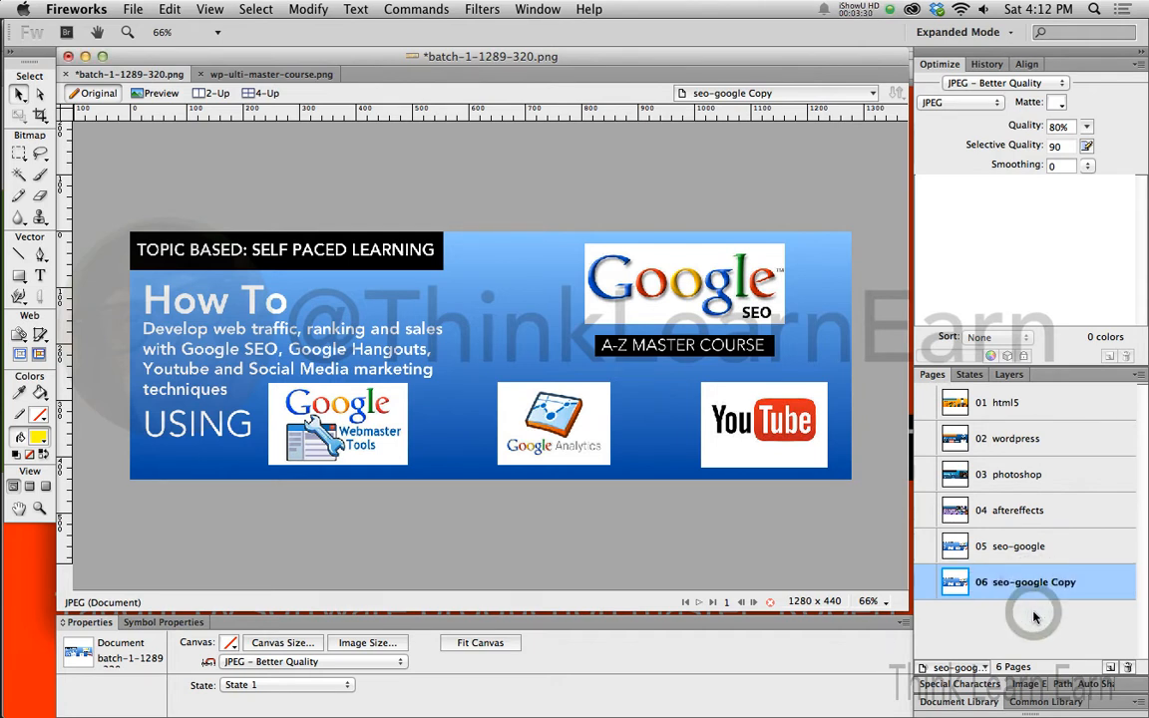
click(717, 300)
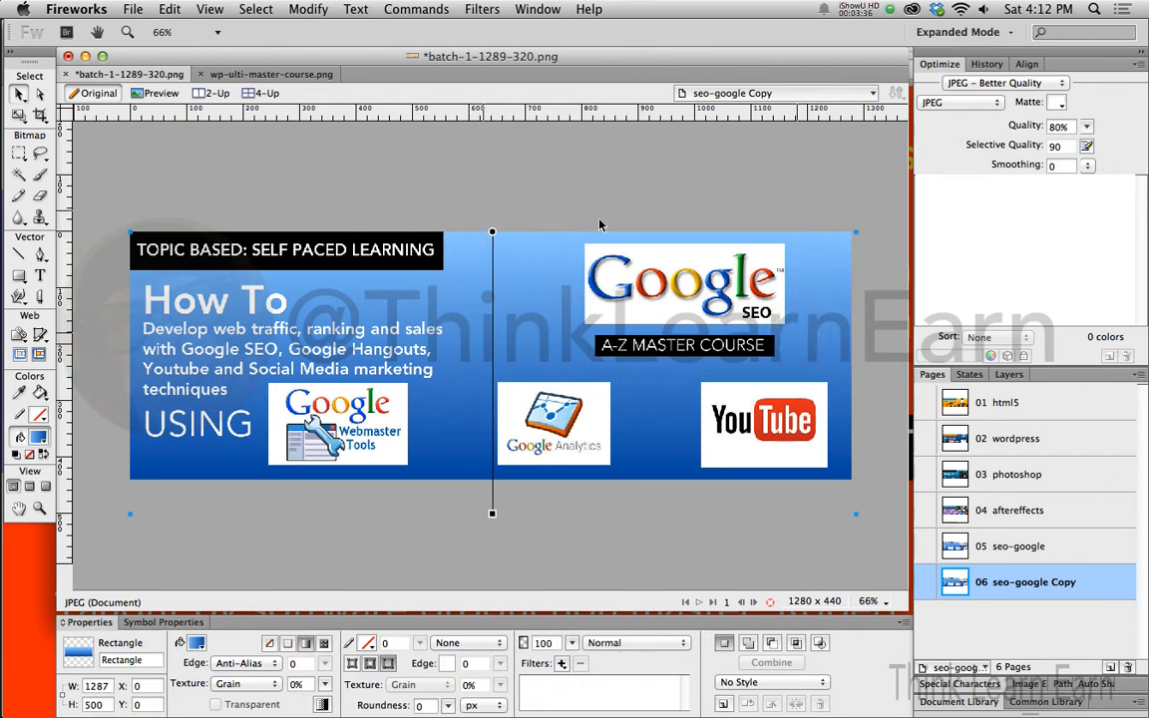
Step: View the aftereffects, photoshop and wordpress pages, and move the seo-google copy above the original seo-google page
click(1001, 517)
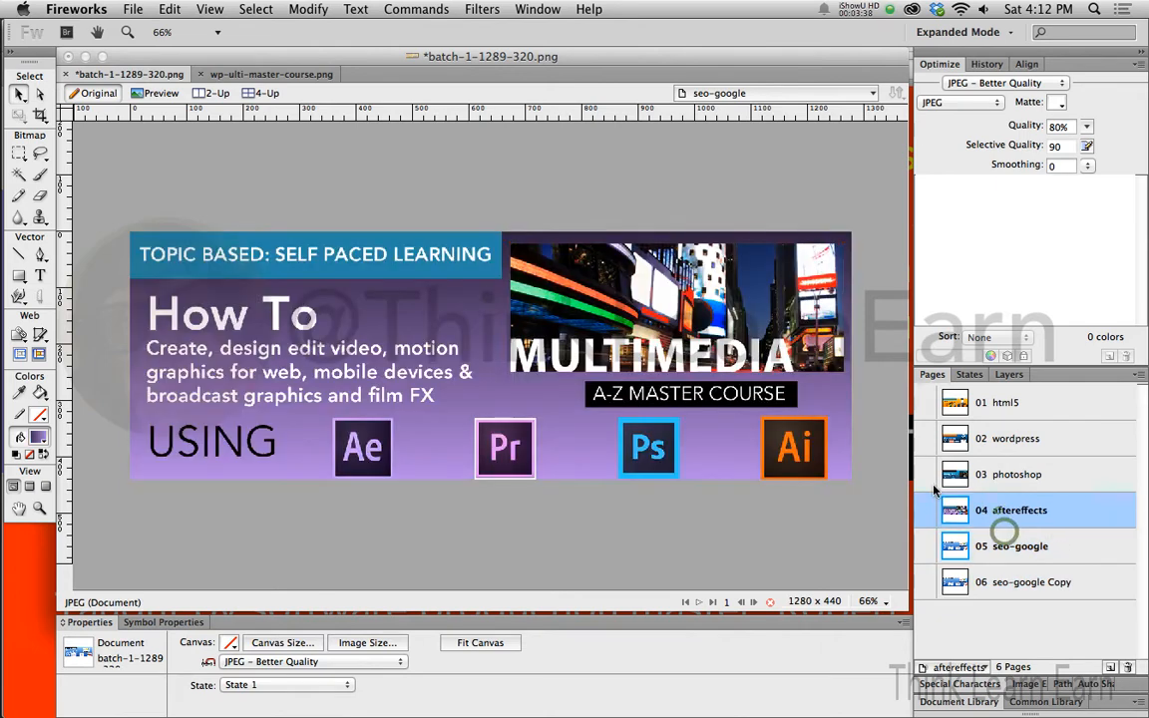
click(1001, 475)
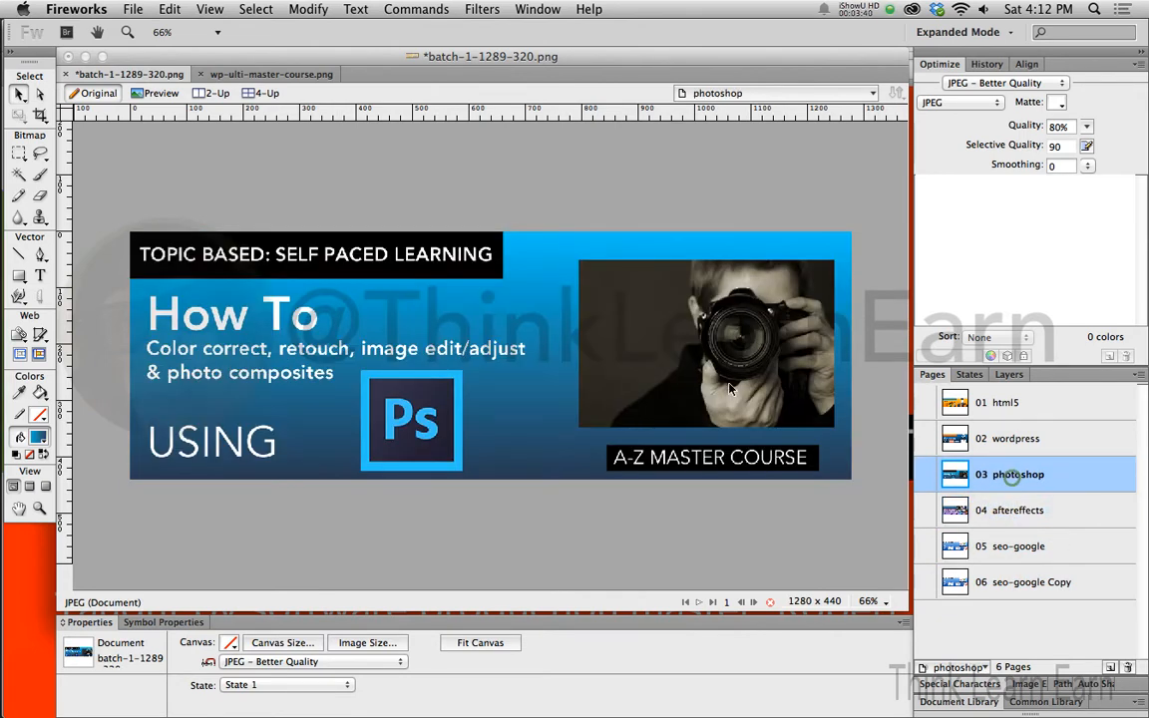
click(1000, 439)
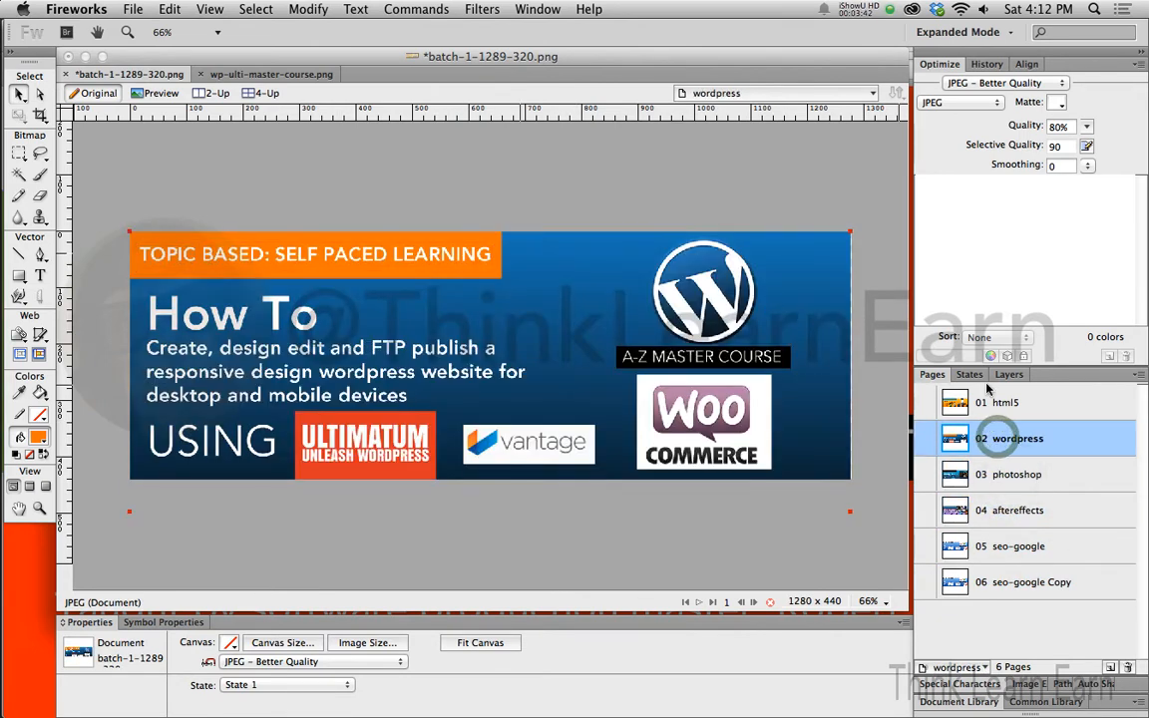
drag(1027, 578, 926, 521)
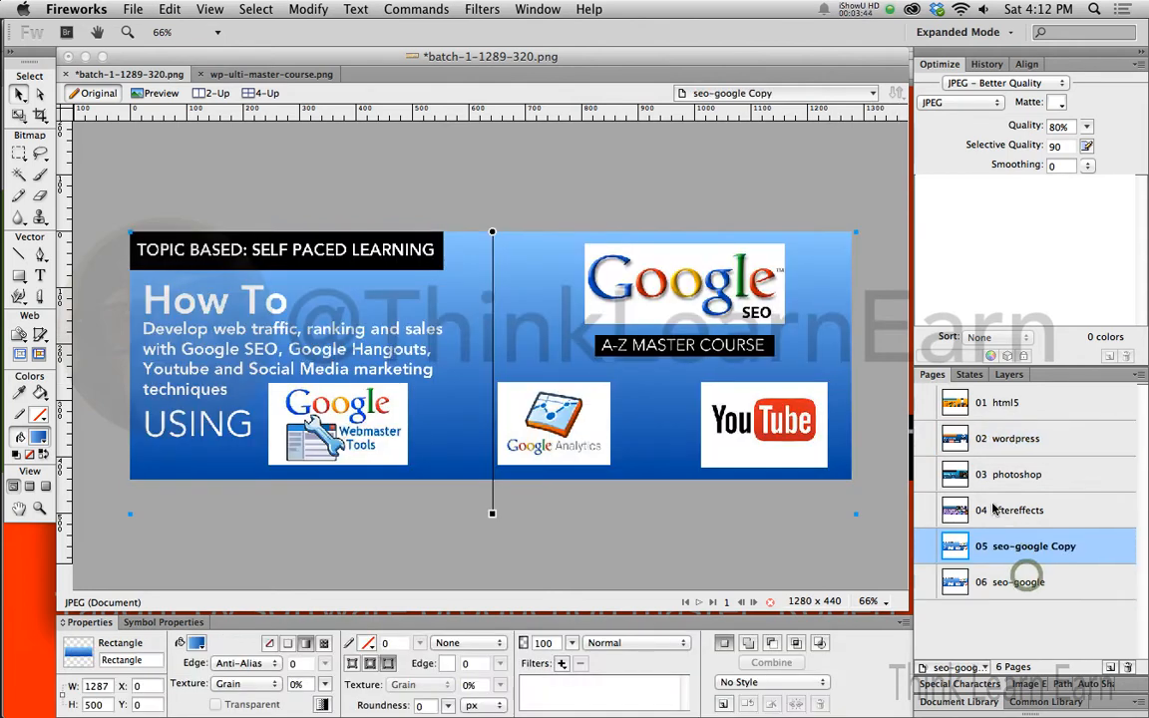
Step: Duplicate the original seo-google page a second time and open the new copy's name for editing
click(1038, 585)
drag(1106, 665, 1110, 666)
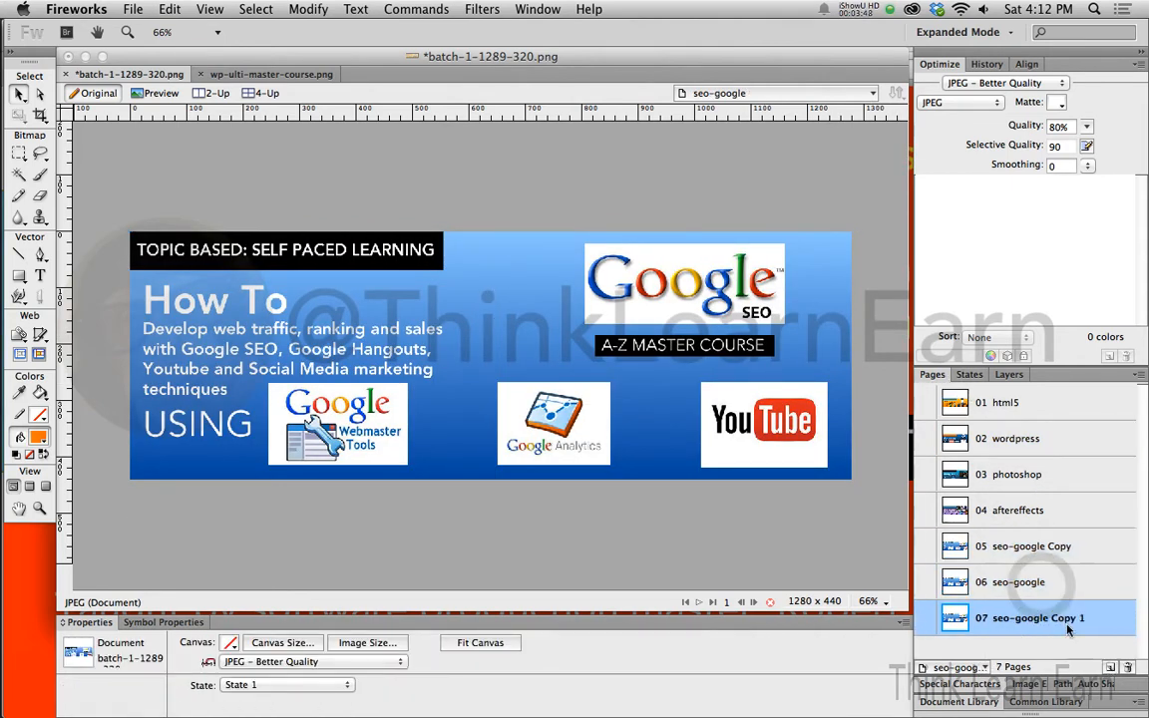
double_click(1035, 618)
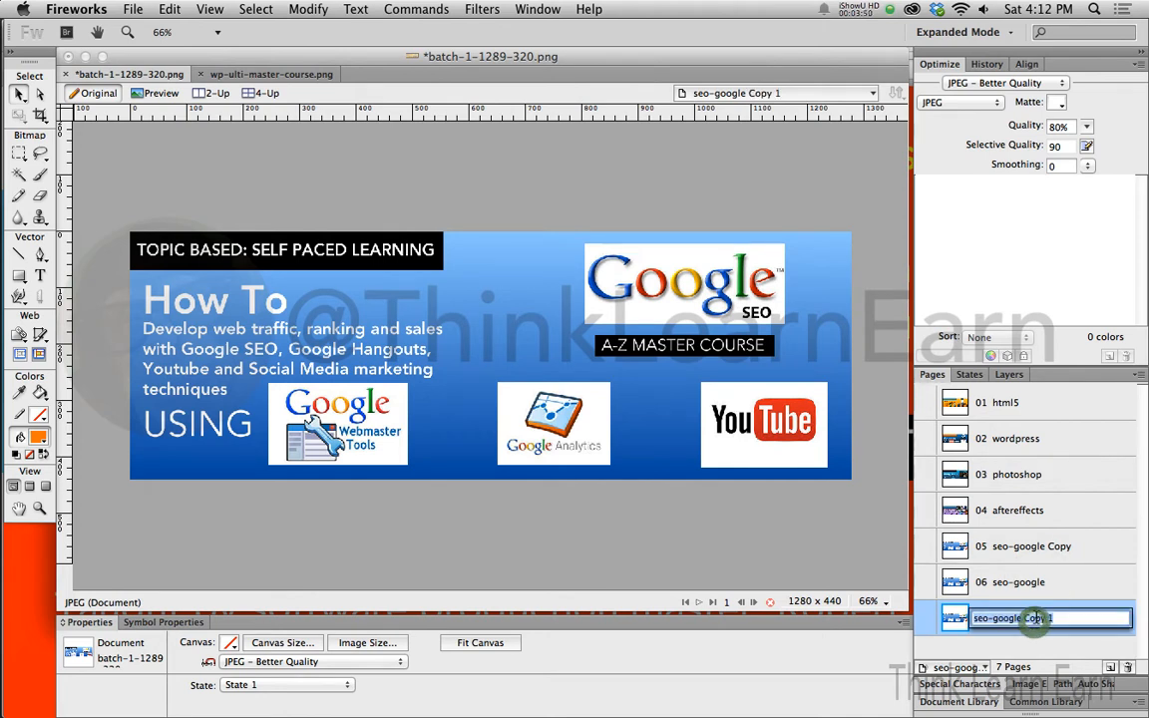
click(669, 189)
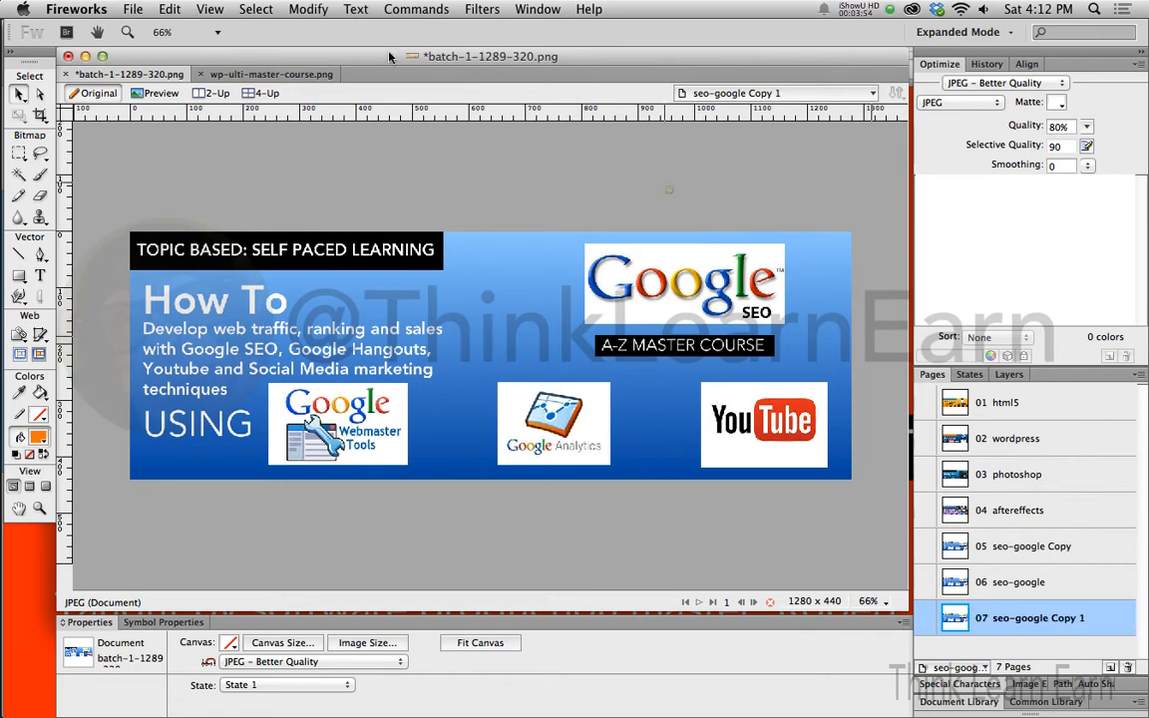
Step: Revert the document to its last saved version to discard the duplicated pages
click(133, 9)
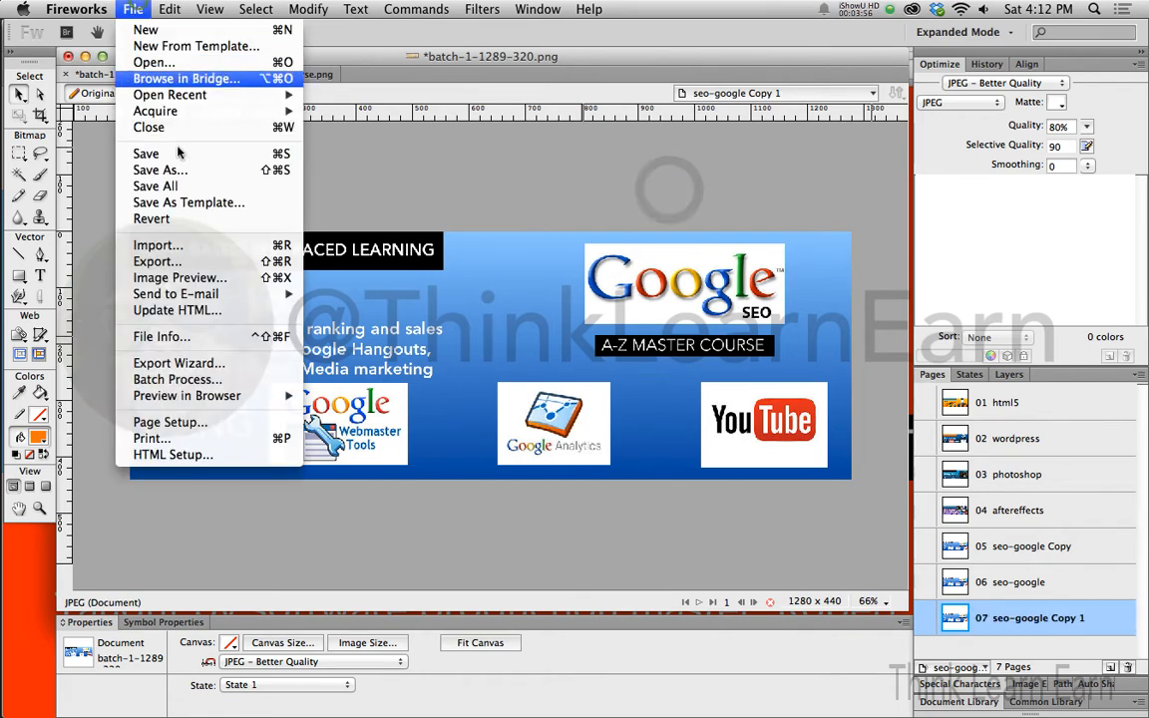
click(197, 219)
click(734, 239)
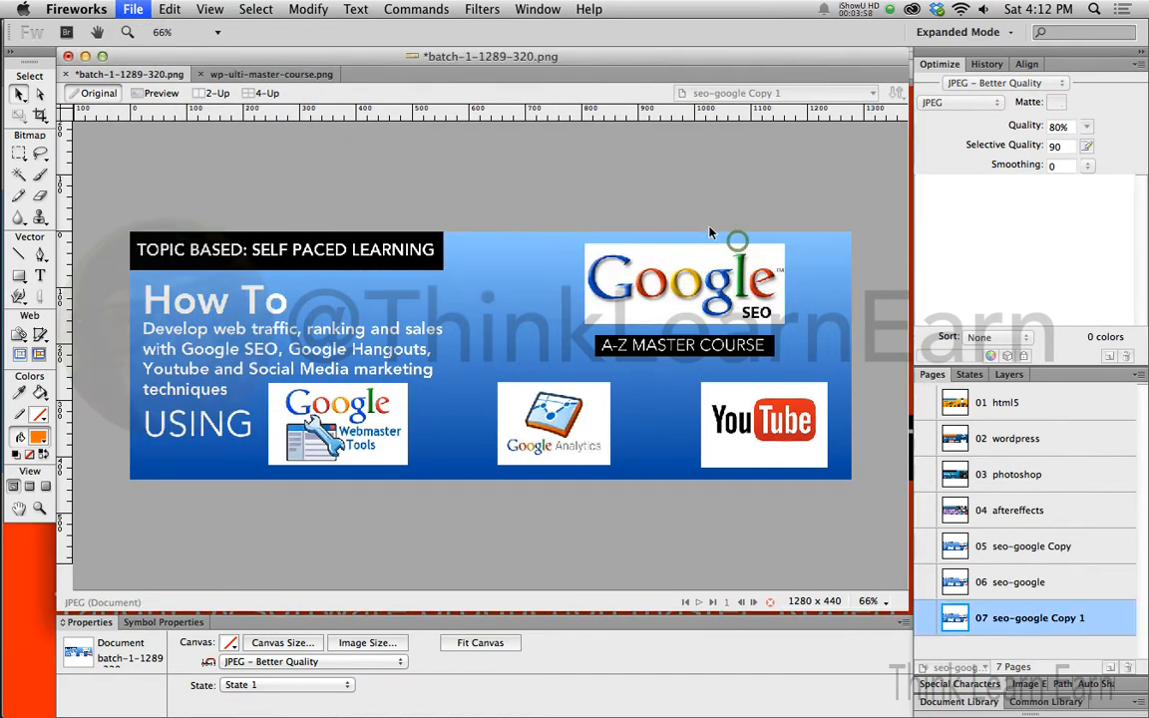
Step: Export all pages to separate image files in the Desktop's batch-slides folder, using Pages to Files, and save the document
click(136, 9)
click(160, 261)
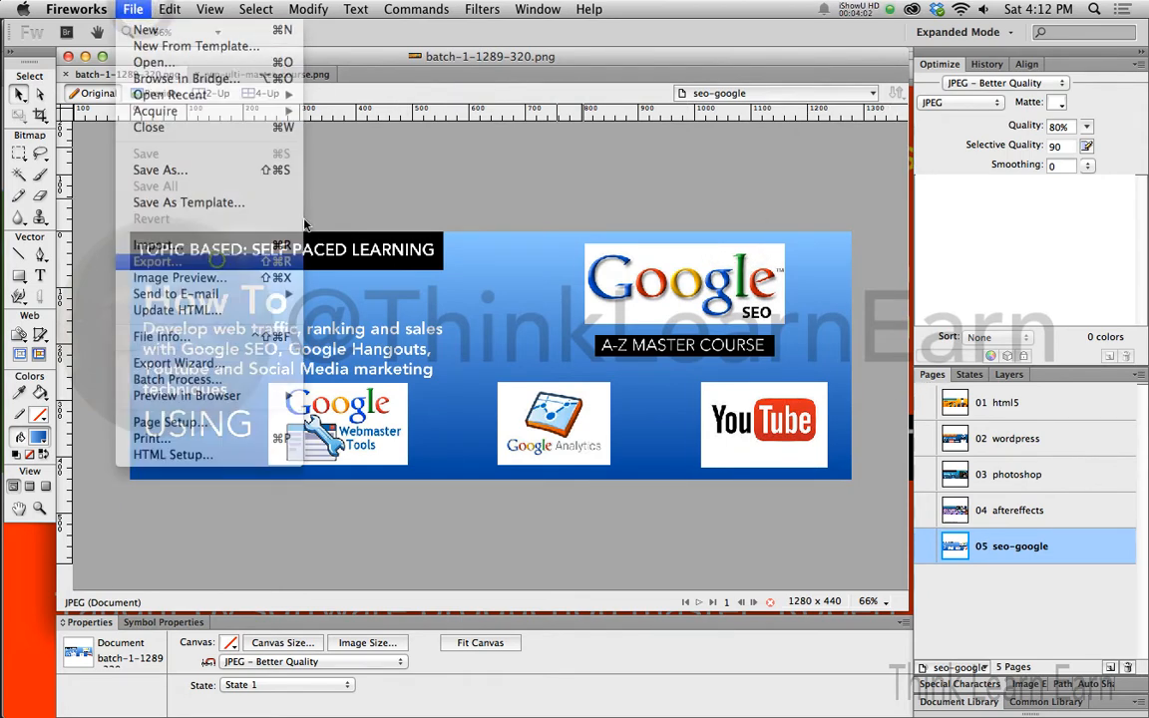
key(super+d)
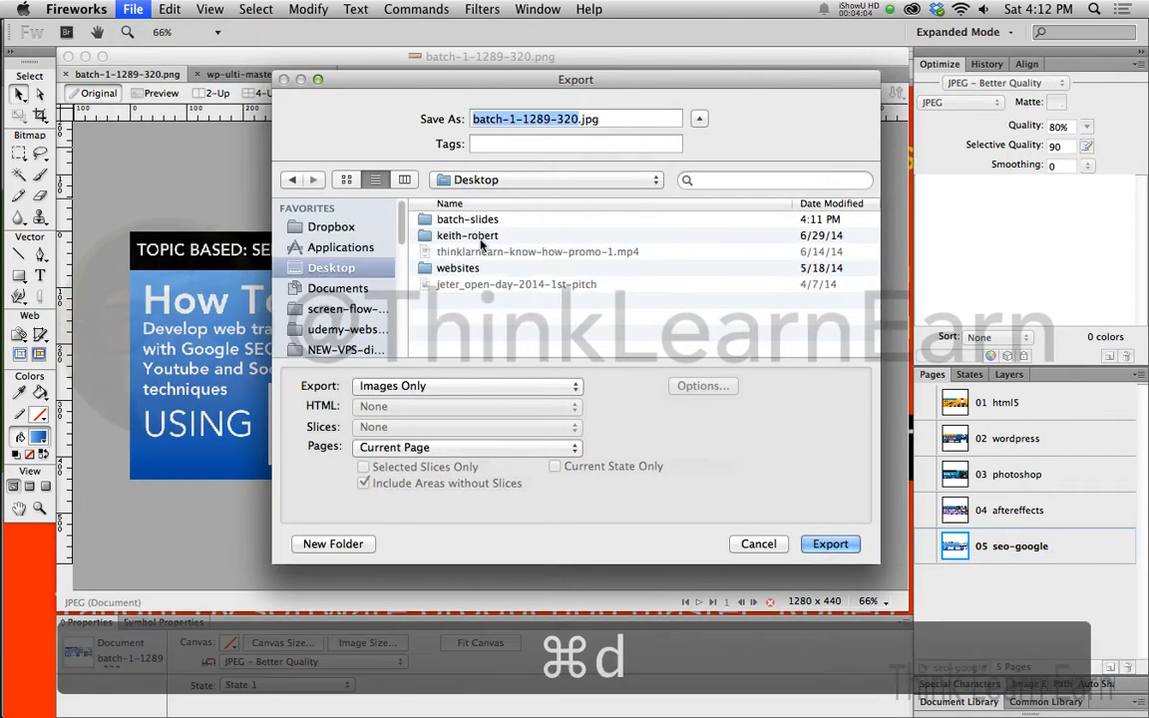
double_click(483, 220)
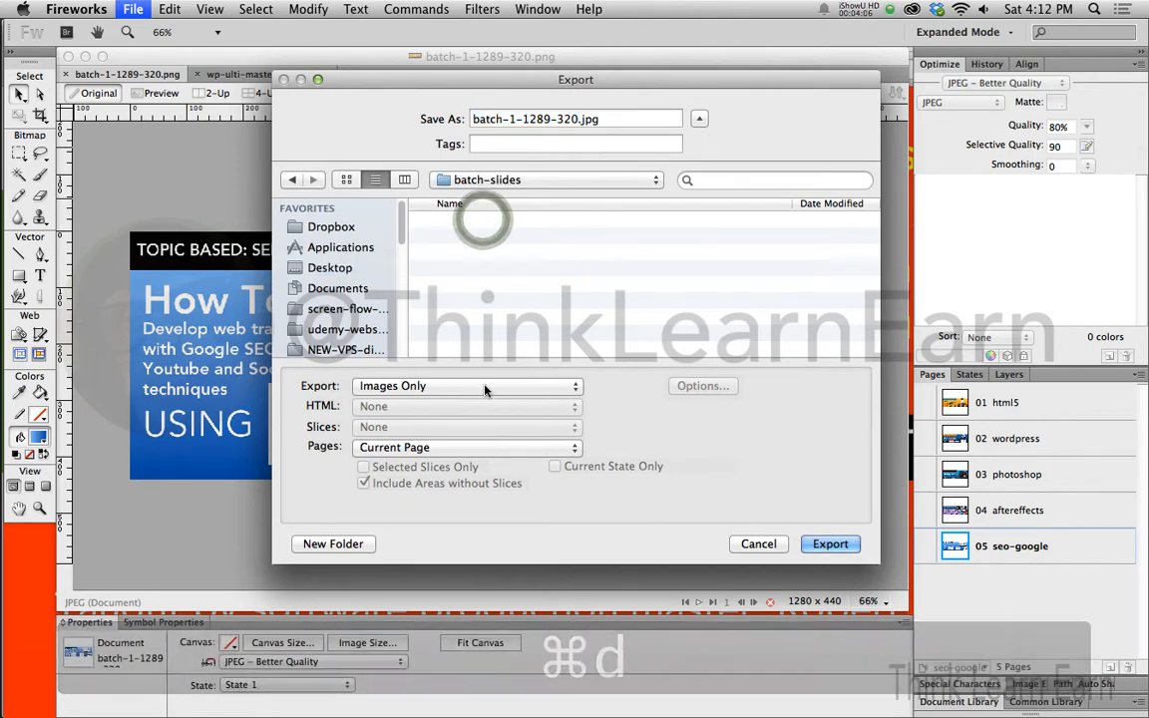
click(475, 385)
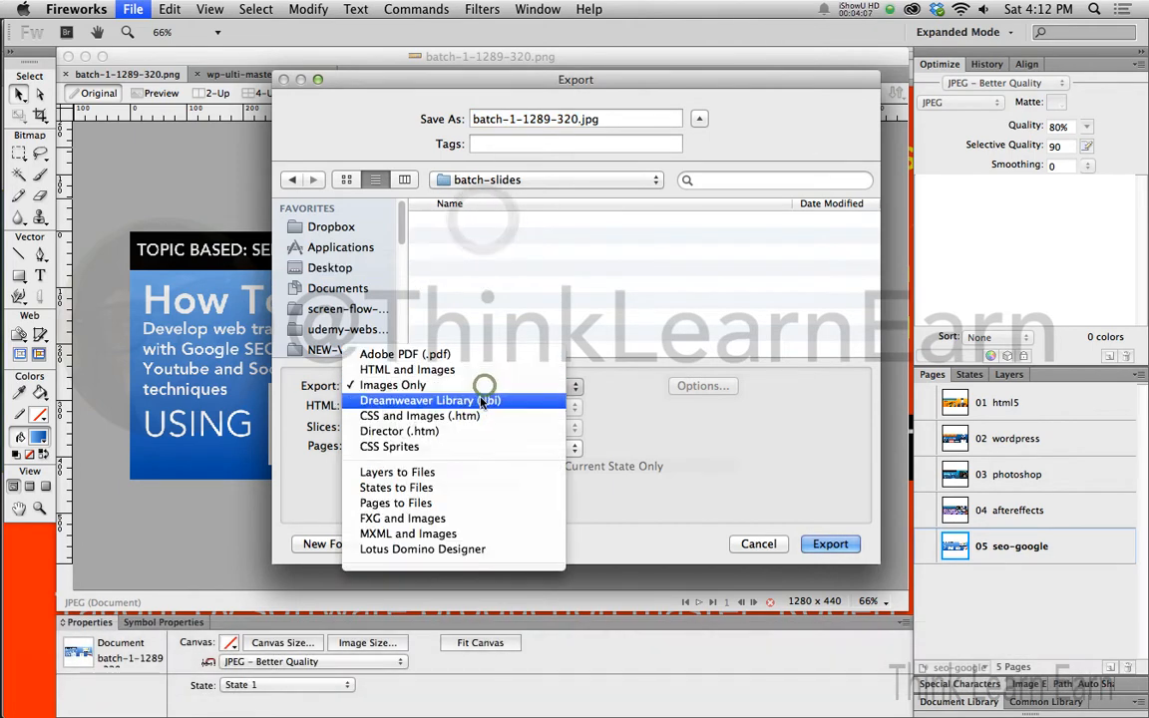
click(447, 503)
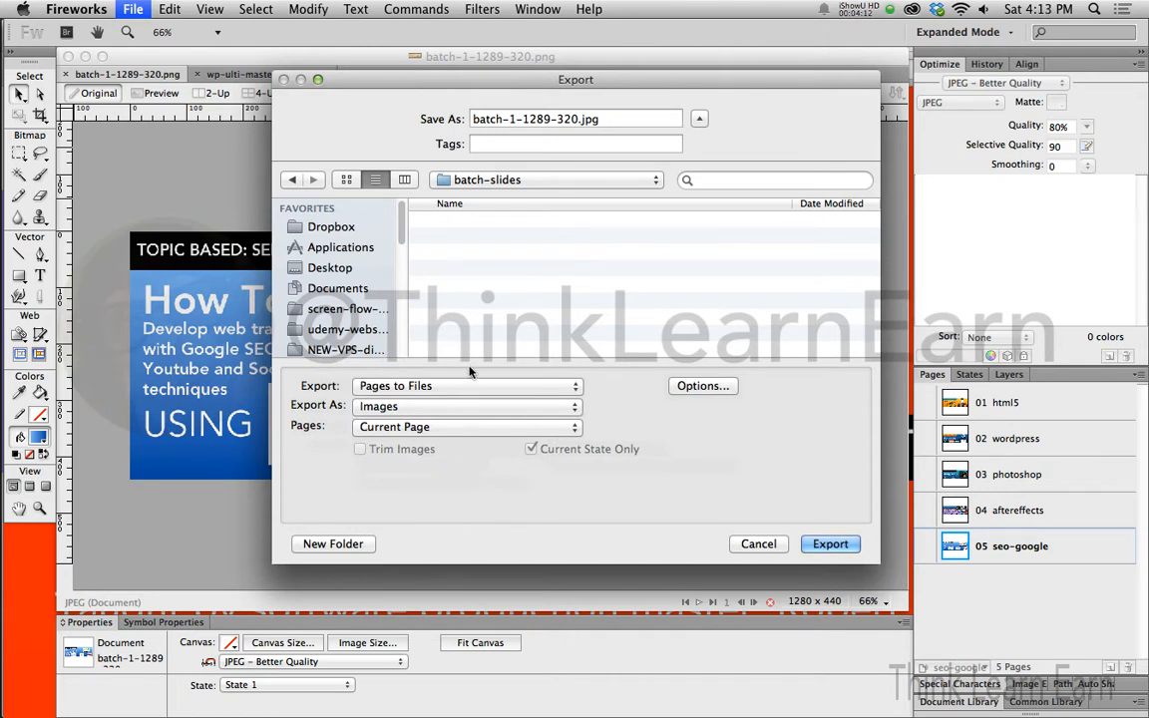
click(427, 427)
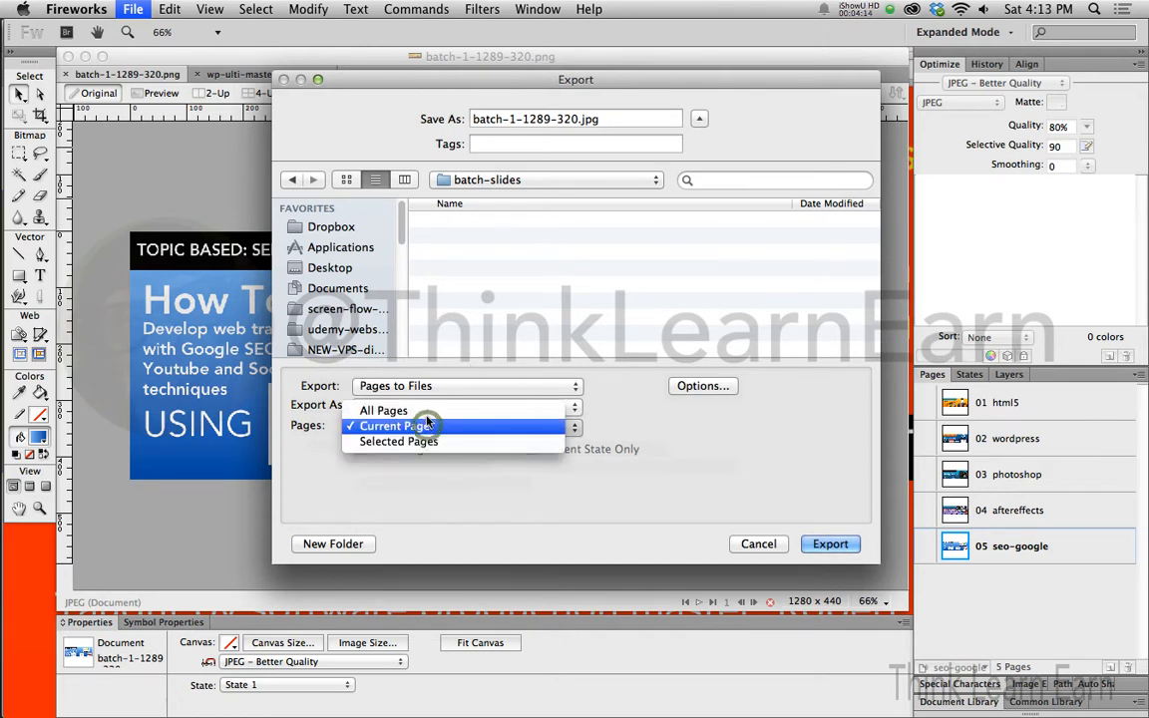
click(426, 412)
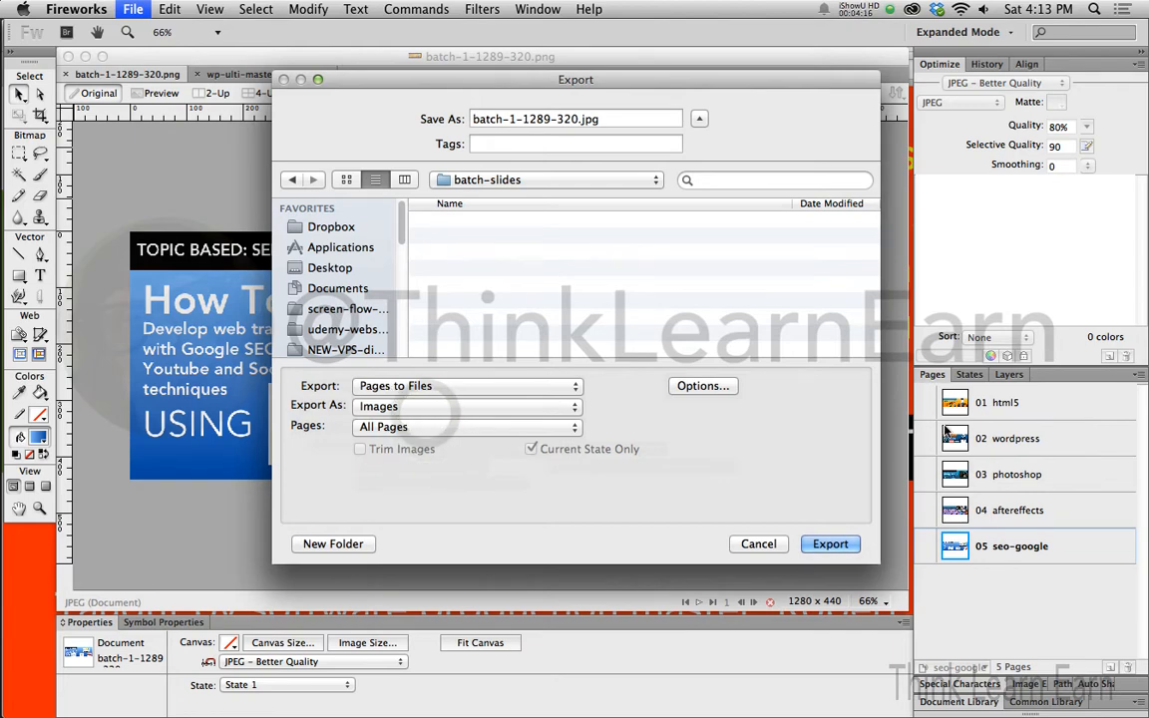
click(852, 552)
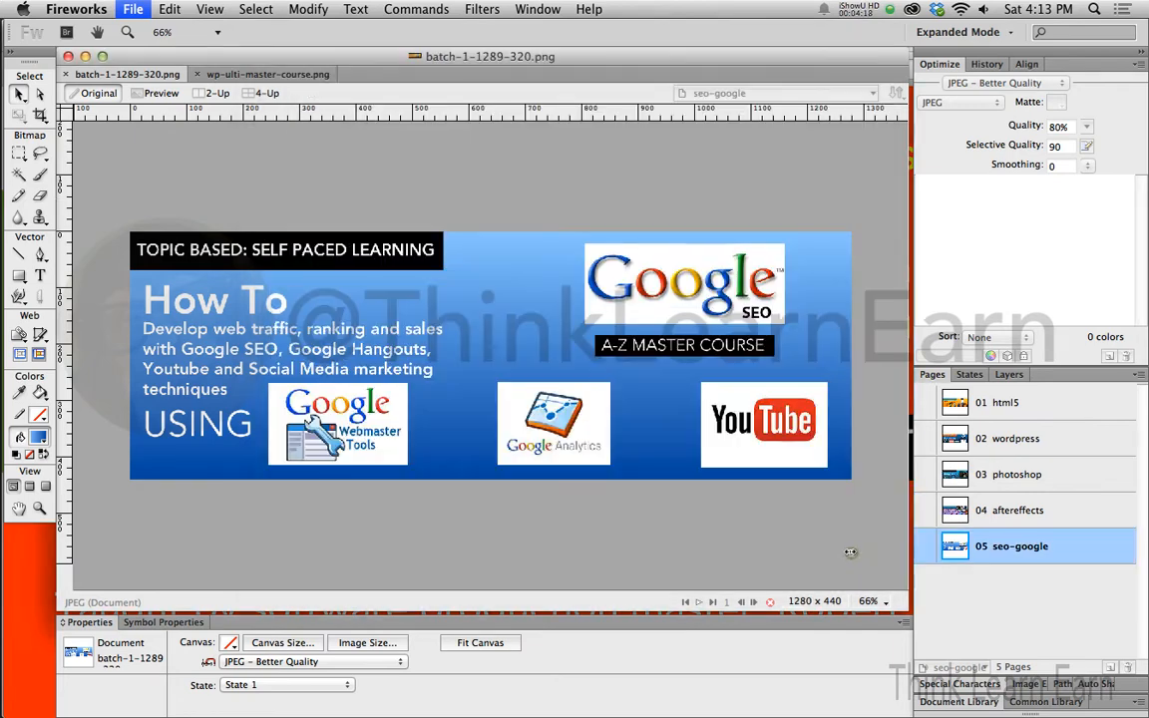
key(super+s)
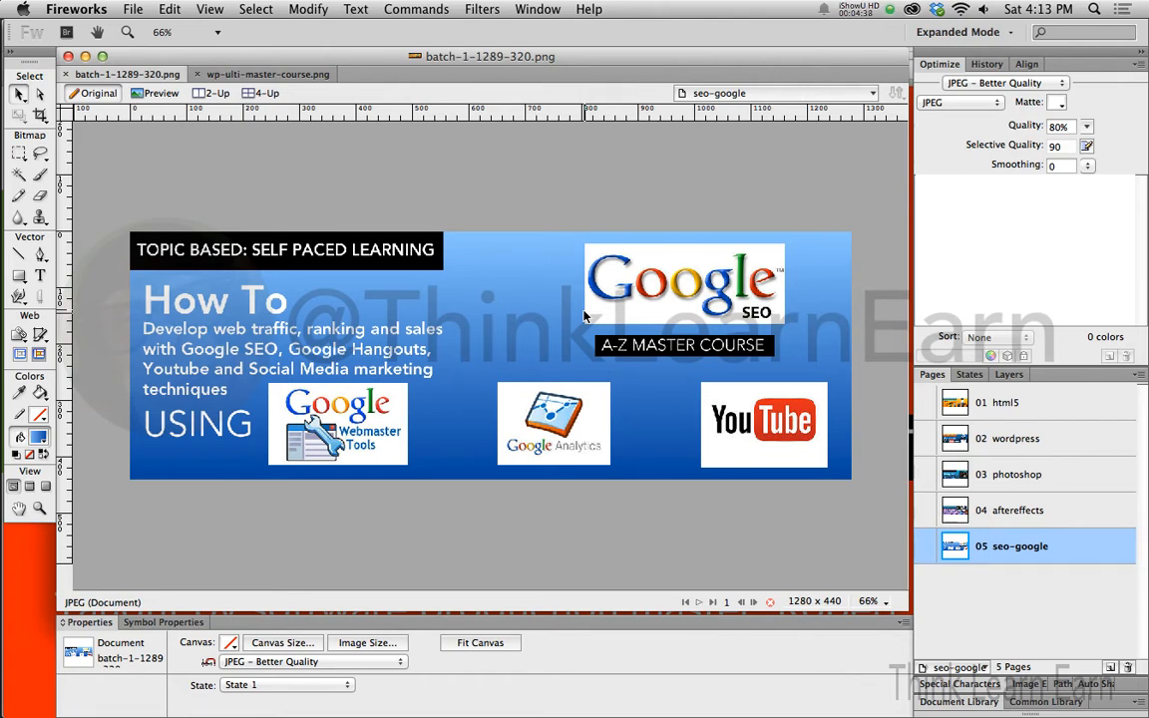
Step: Switch to Firefox and check the Ultimatum Slideshows option in the Ultimatum theme's extra tools settings
key(super+Tab)
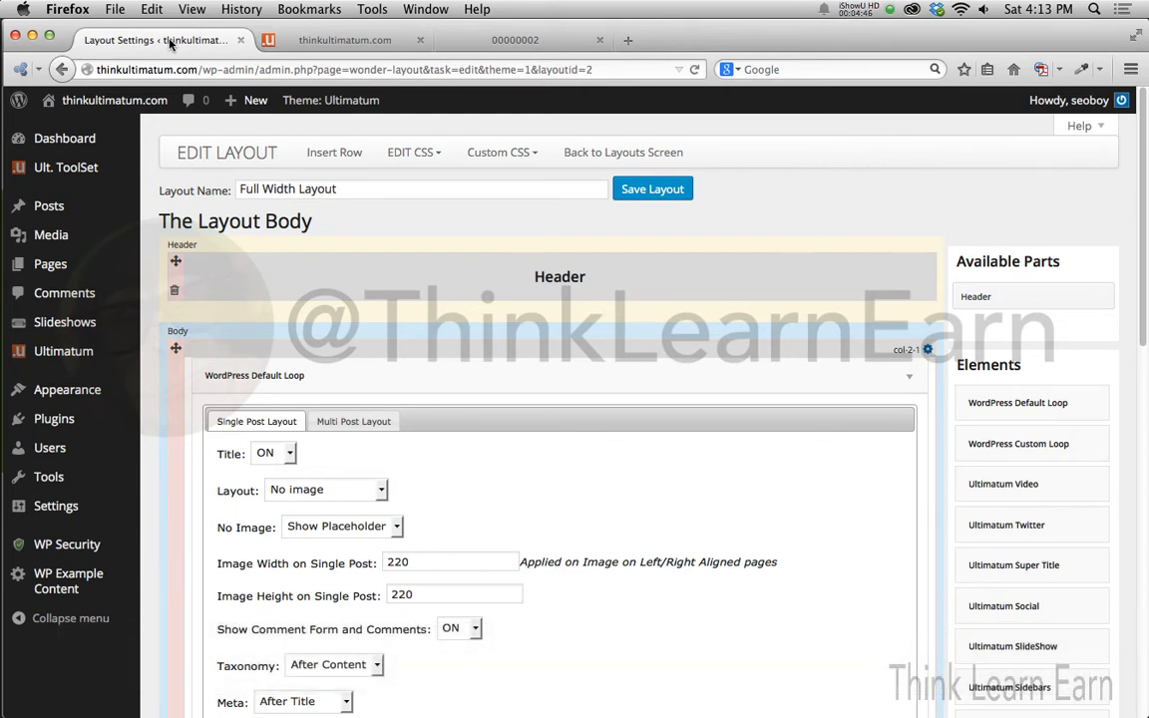
mouse_move(76, 332)
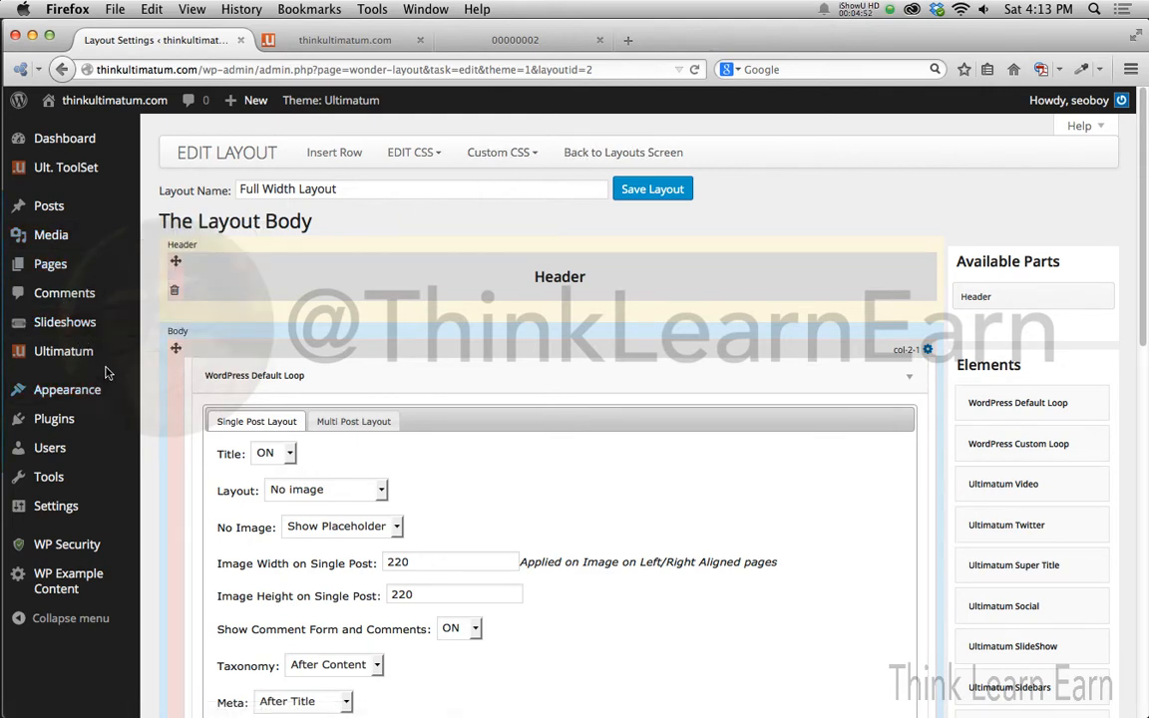
mouse_move(90, 356)
click(180, 355)
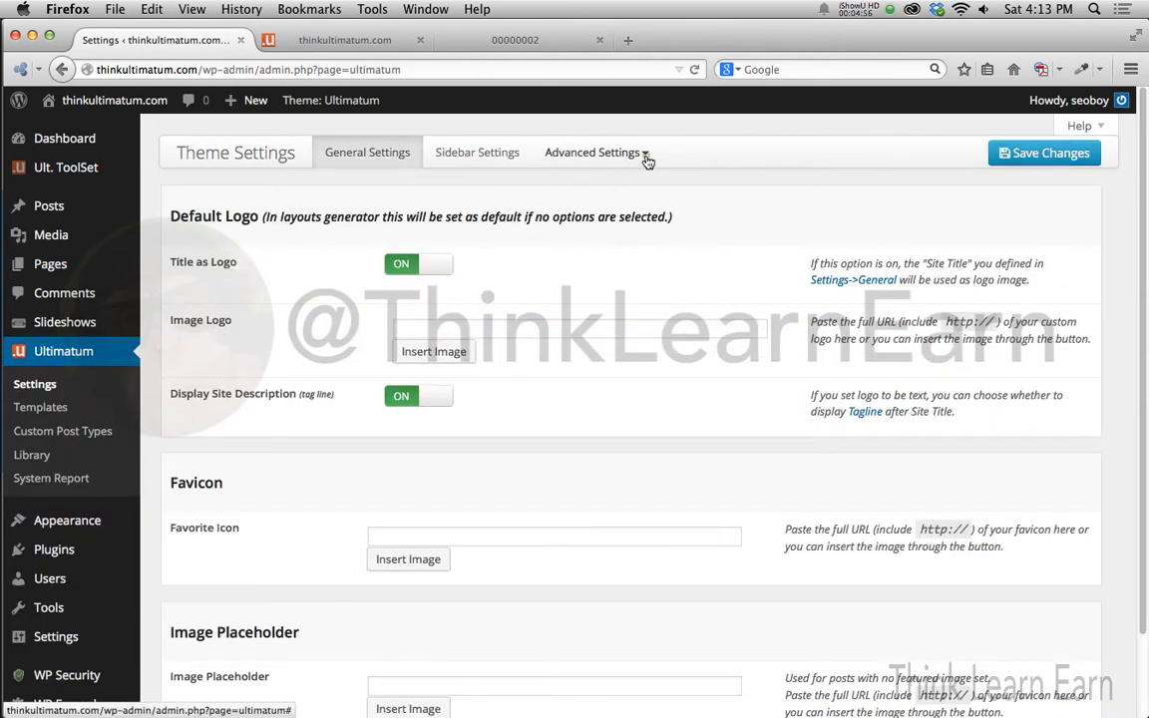
click(645, 155)
click(620, 188)
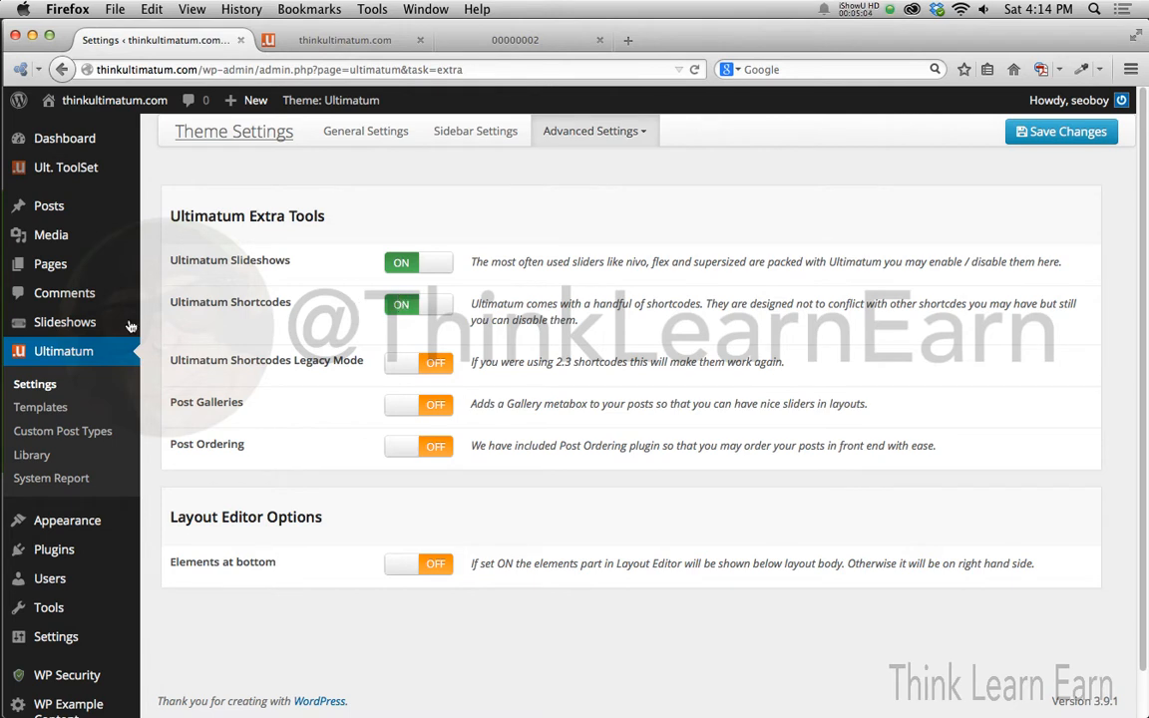
Step: Create a new slideshow in the WordPress admin and title it main-slider
click(96, 329)
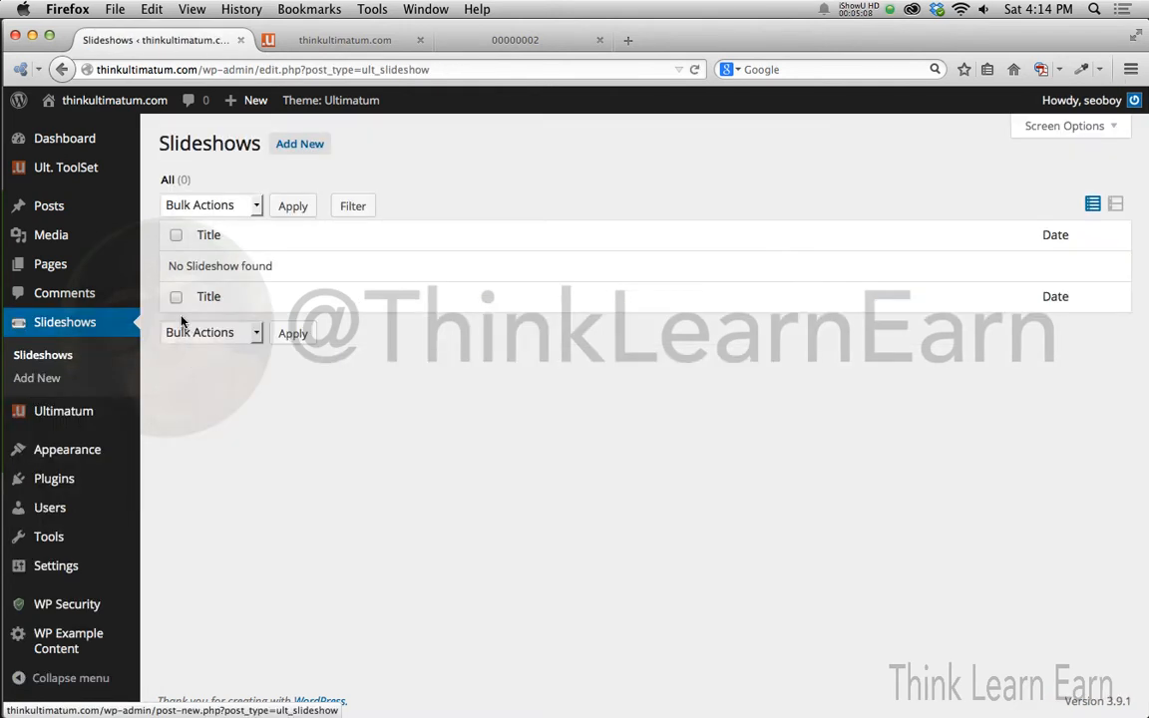
click(311, 146)
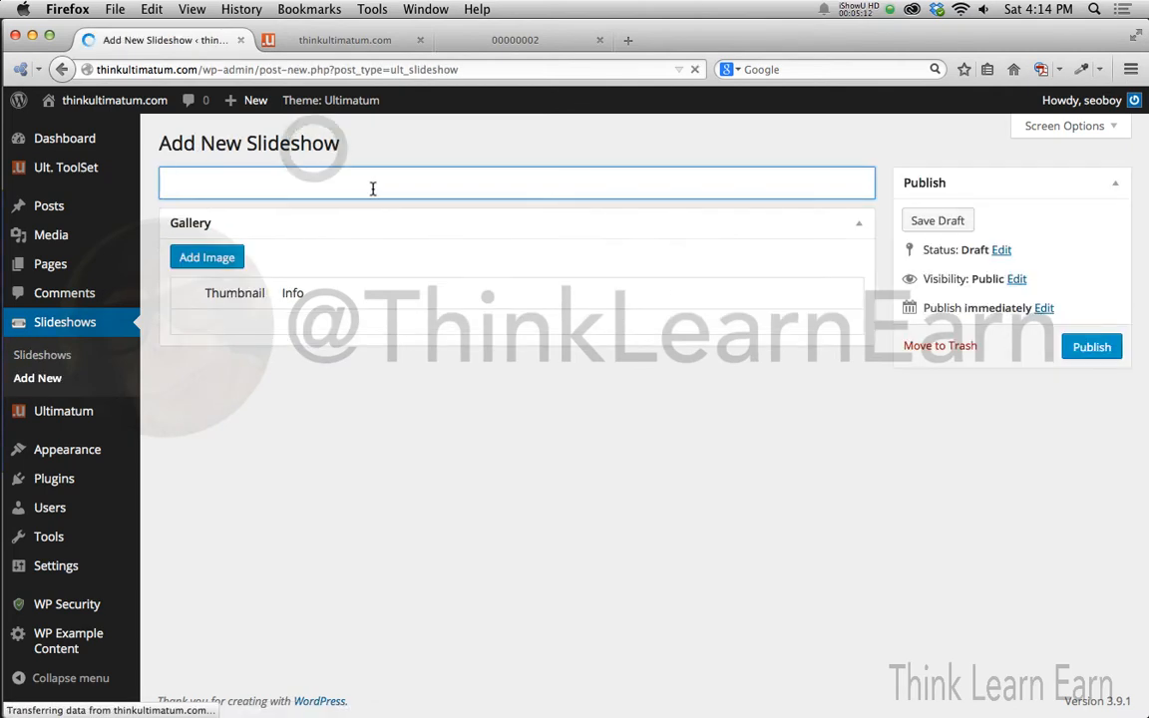
click(372, 186)
text(mai)
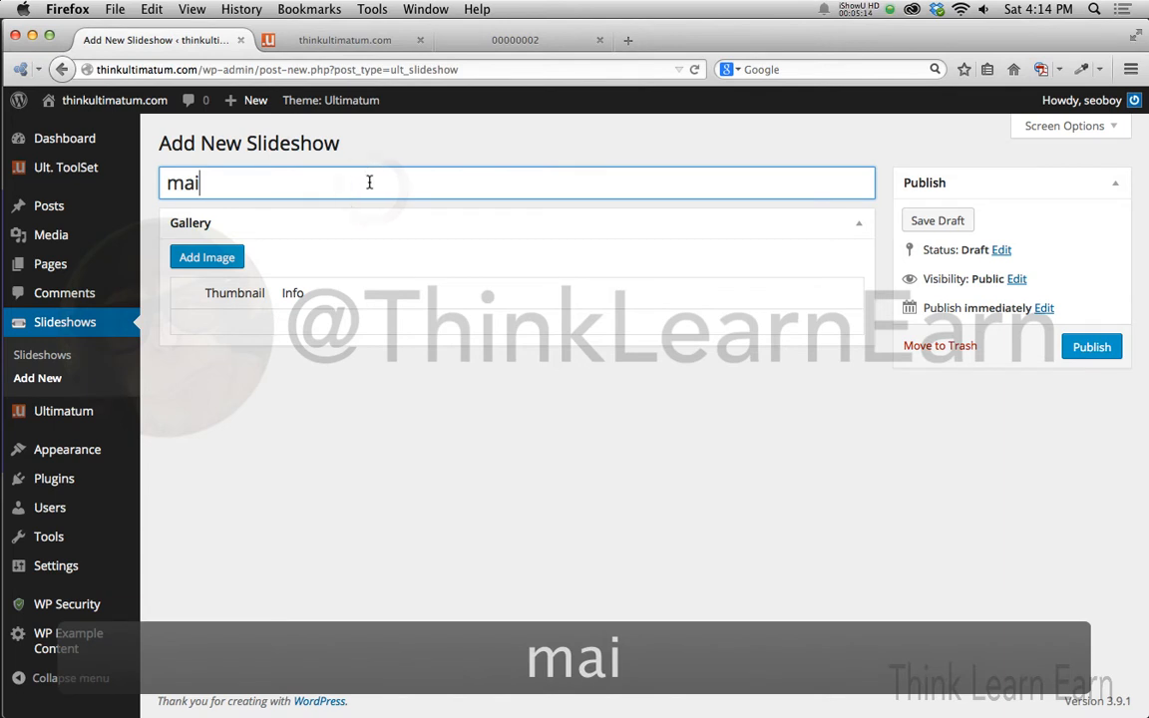
text(n-slider)
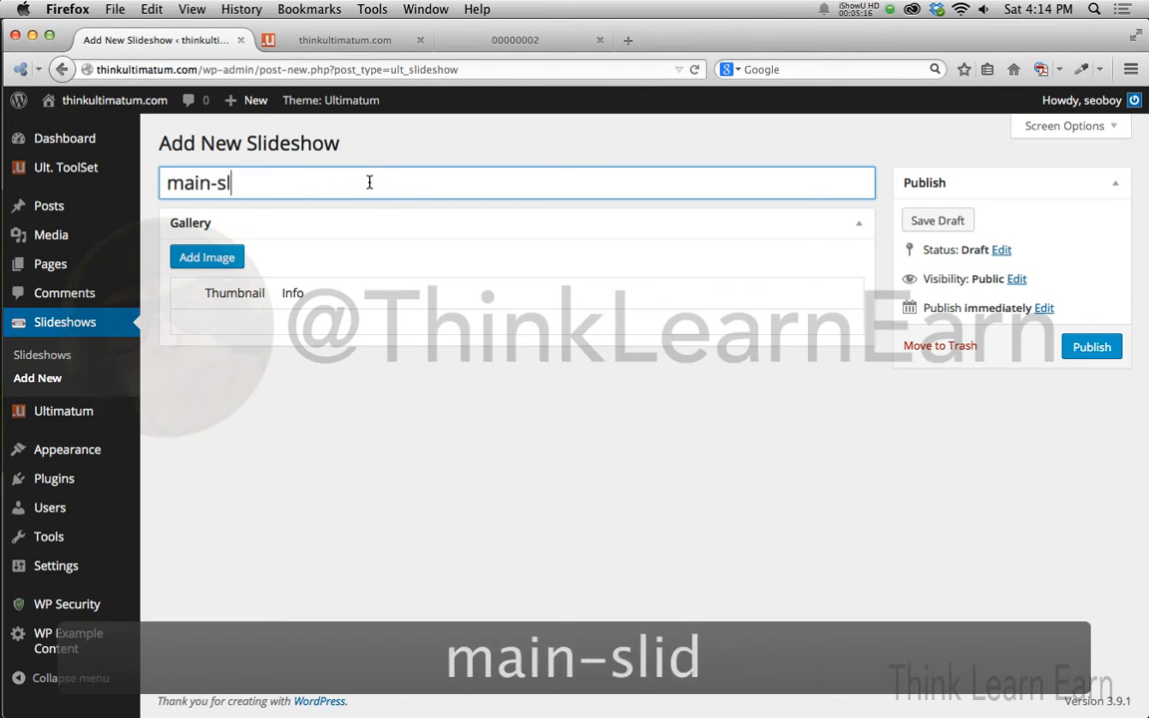
Step: Upload aftereffects.jpg, html5.jpg, photoshop.jpg, seo-google.jpg and wordpress.jpg from the Desktop's batch-slides folder for the slideshow
click(231, 256)
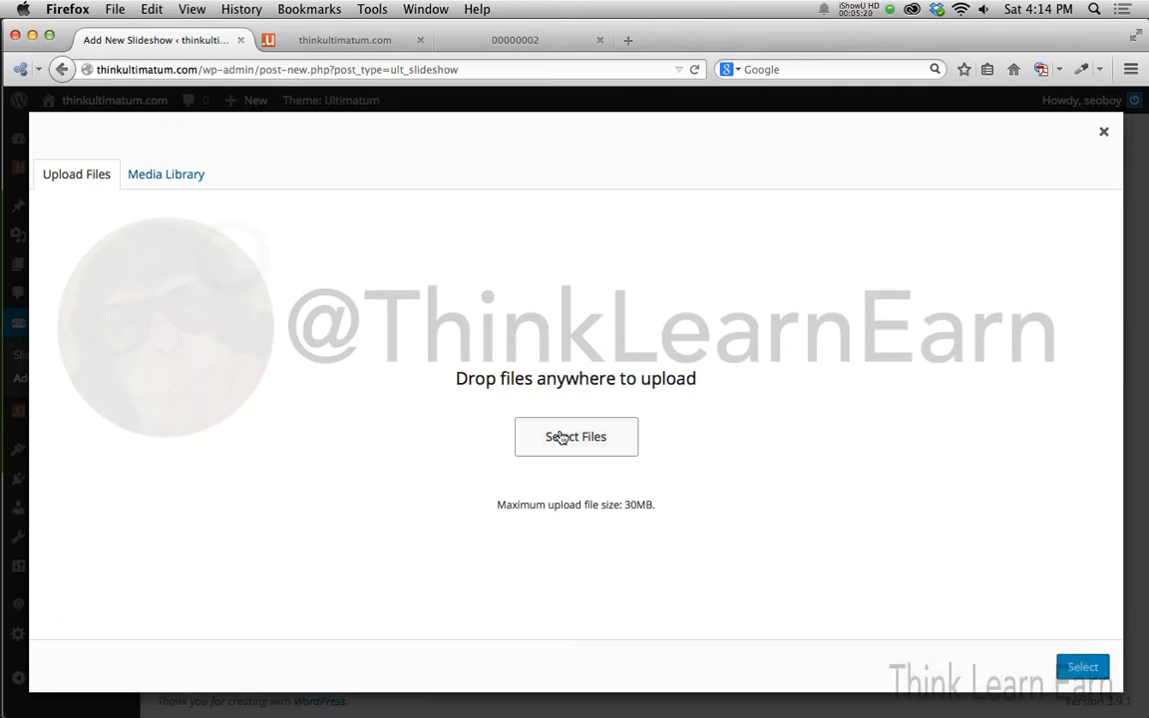
click(562, 436)
key(super+d)
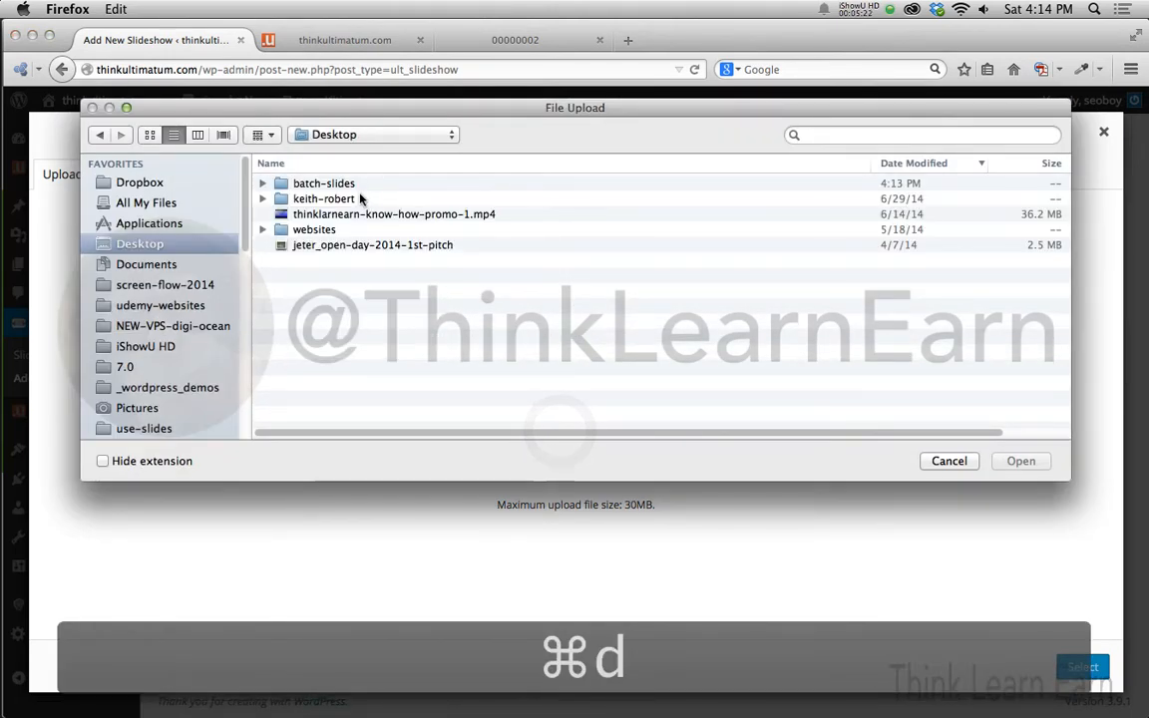
double_click(355, 184)
click(339, 183)
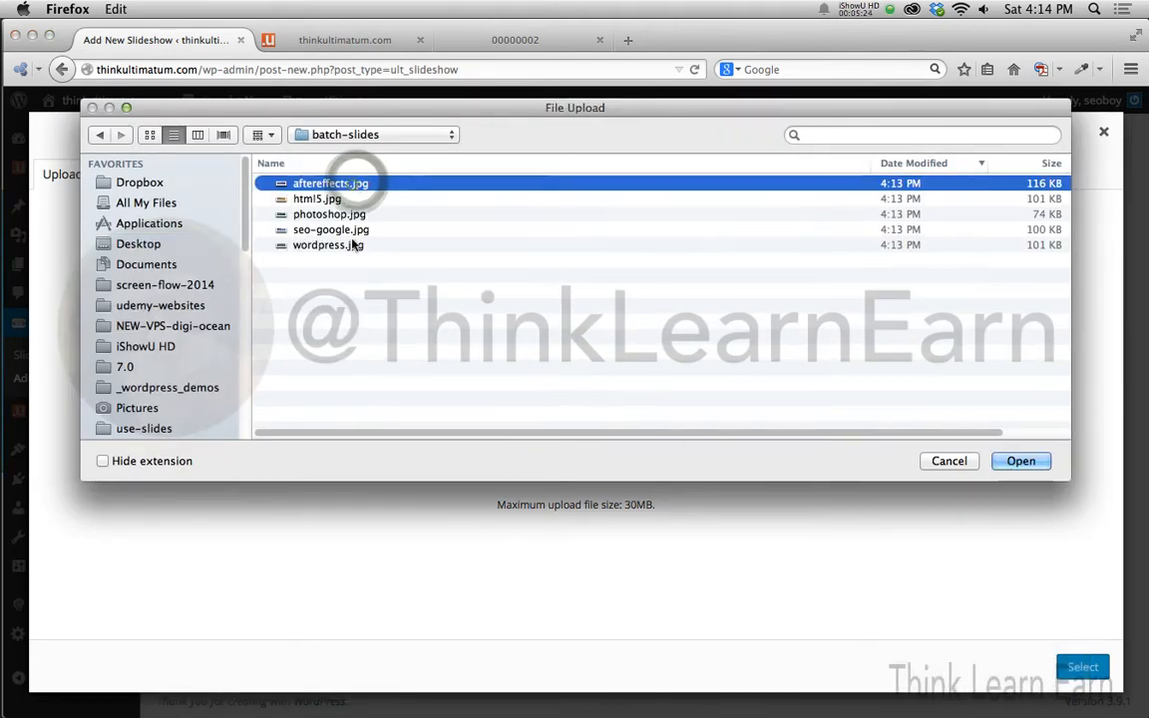
shift+click(350, 247)
click(1021, 461)
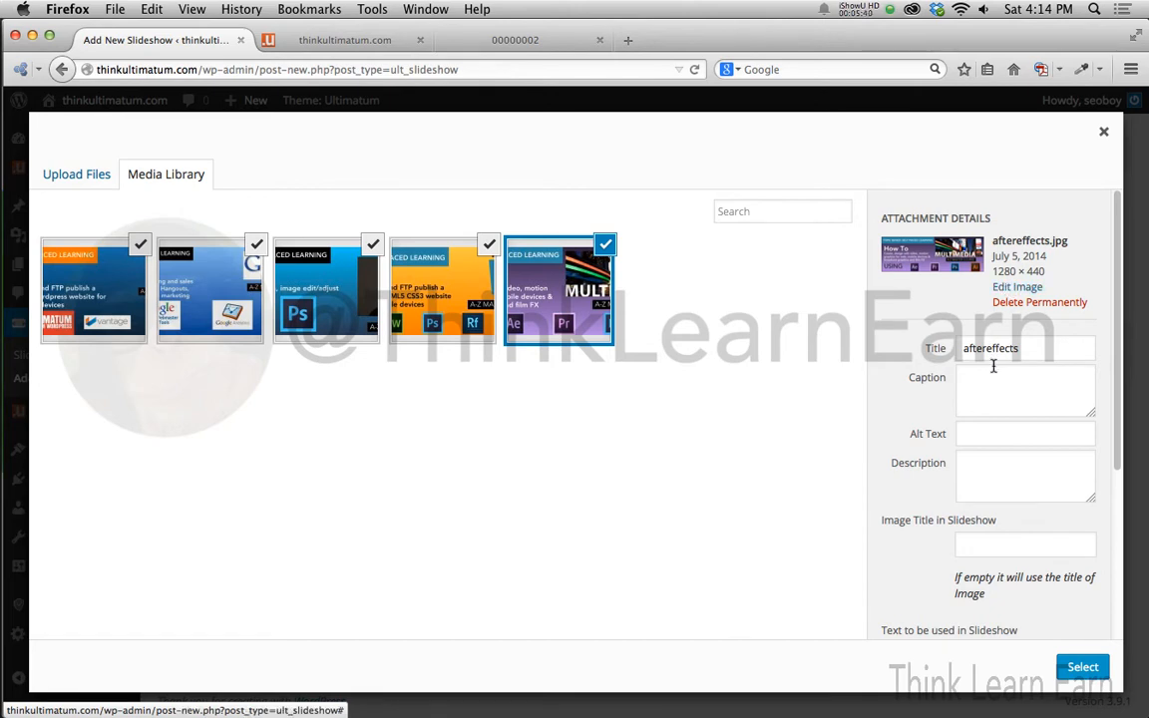
Step: Examine the title, caption, alt text and description fields of the aftereffects image
drag(1018, 349, 960, 348)
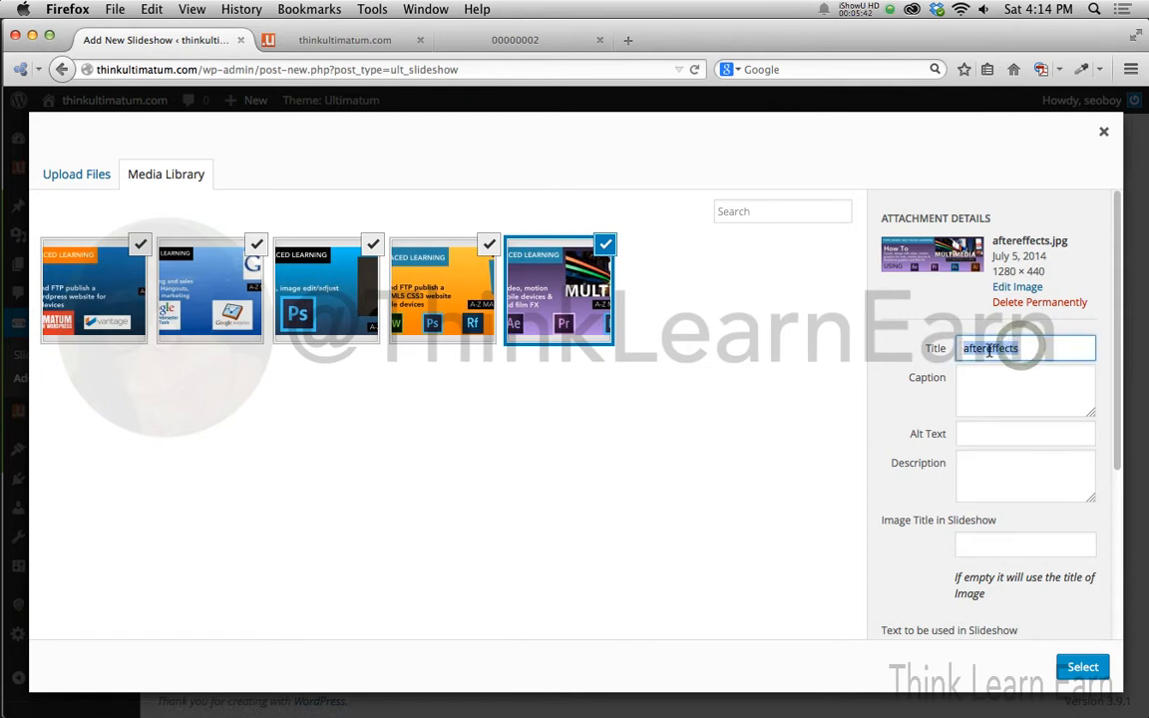
click(996, 385)
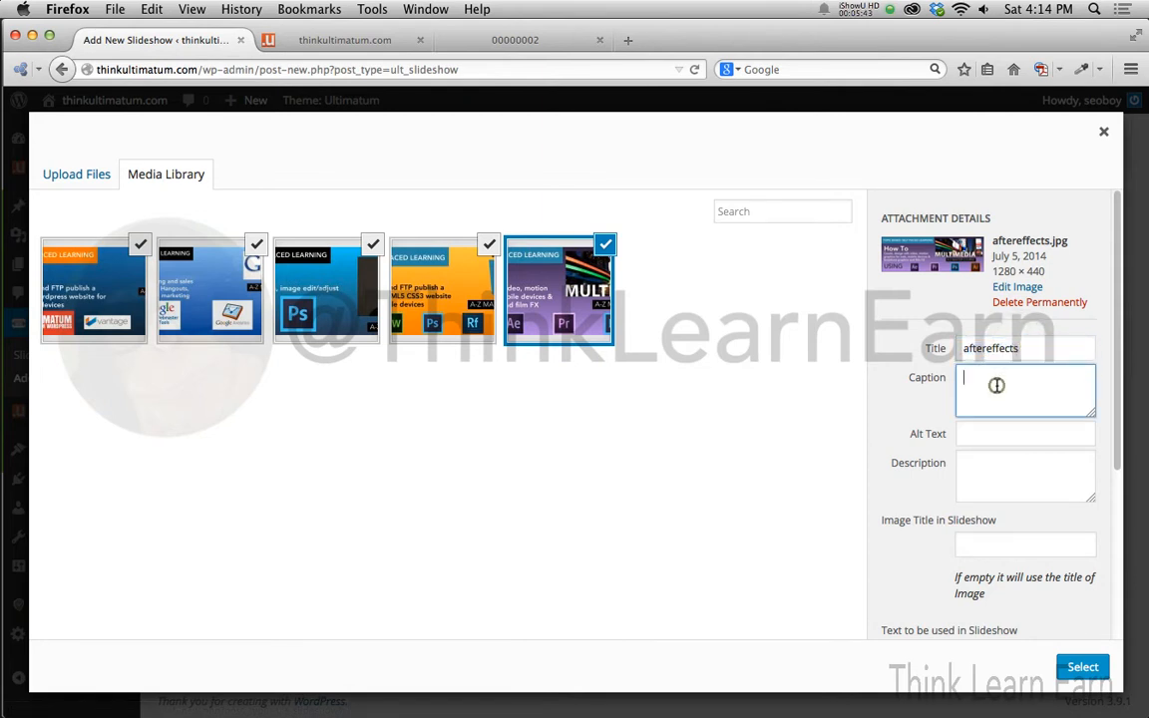
click(972, 436)
click(972, 463)
click(970, 436)
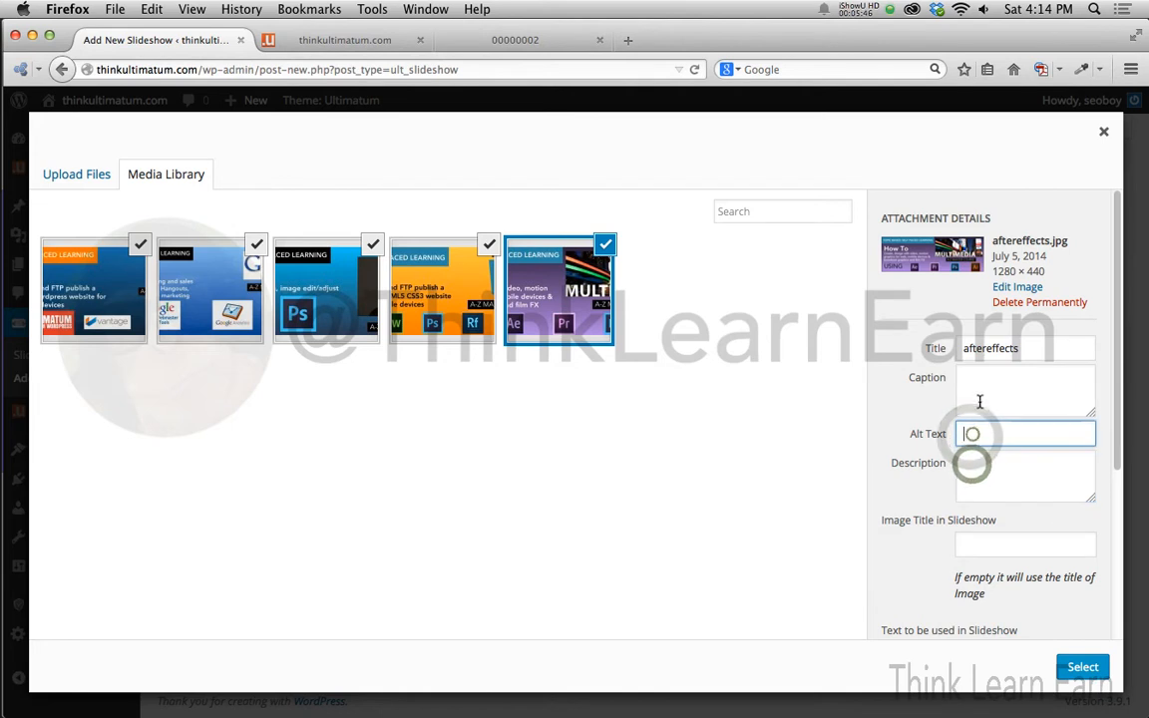
click(980, 394)
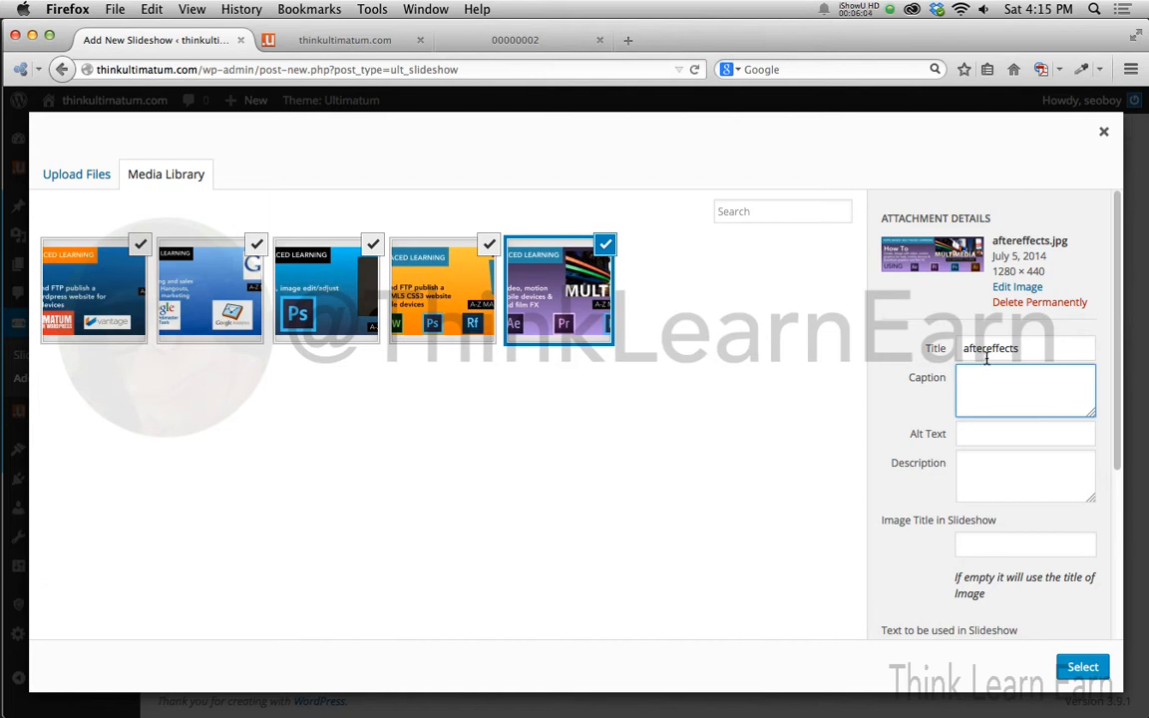
Step: Insert the five selected images into the slideshow and order them html5, wordpress, seo-google, photoshop, aftereffects
click(1071, 676)
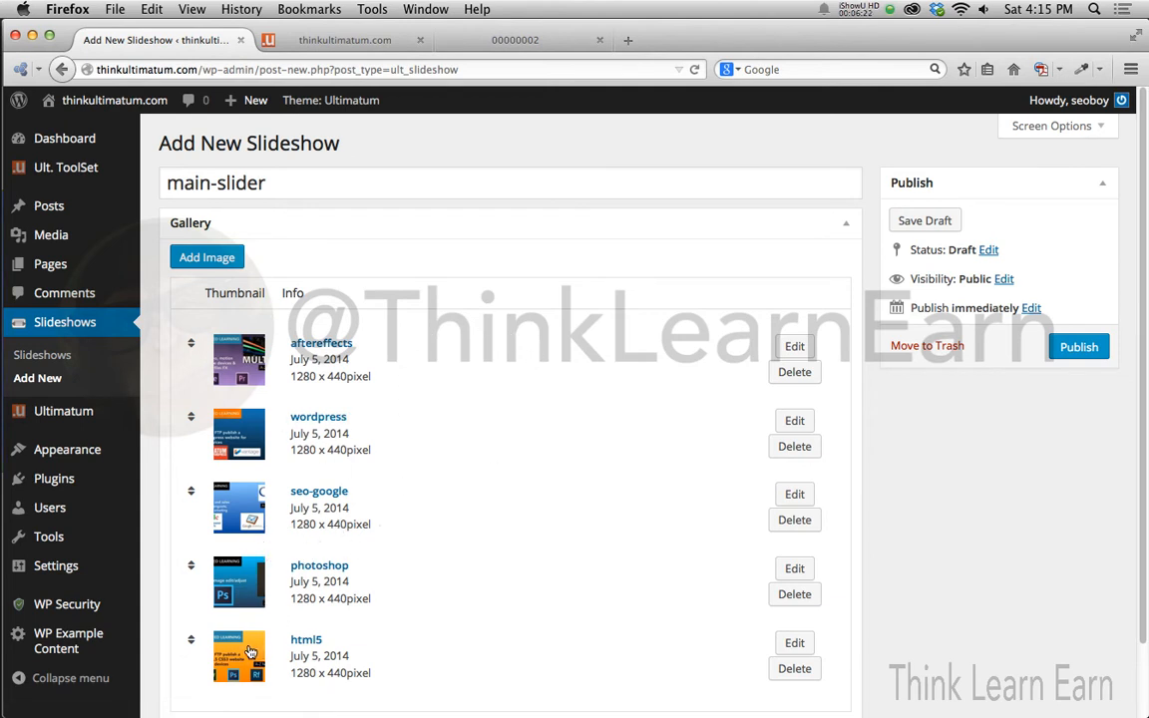
drag(250, 647, 213, 297)
drag(194, 654, 191, 333)
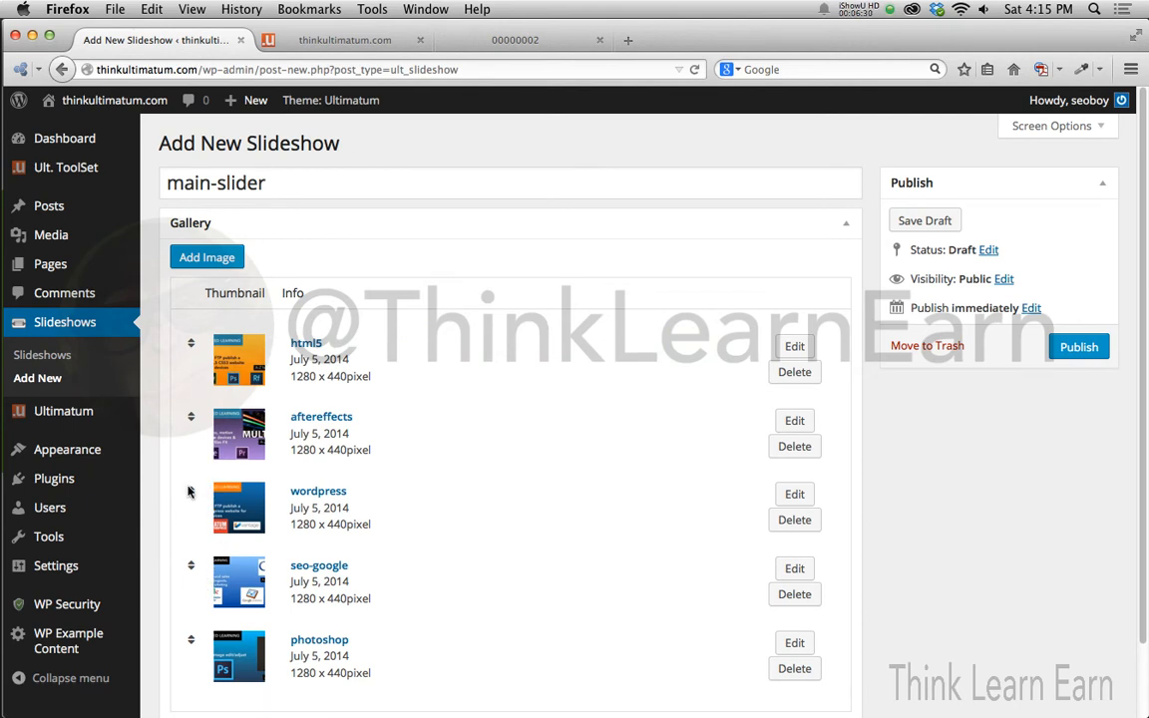
drag(190, 489, 202, 456)
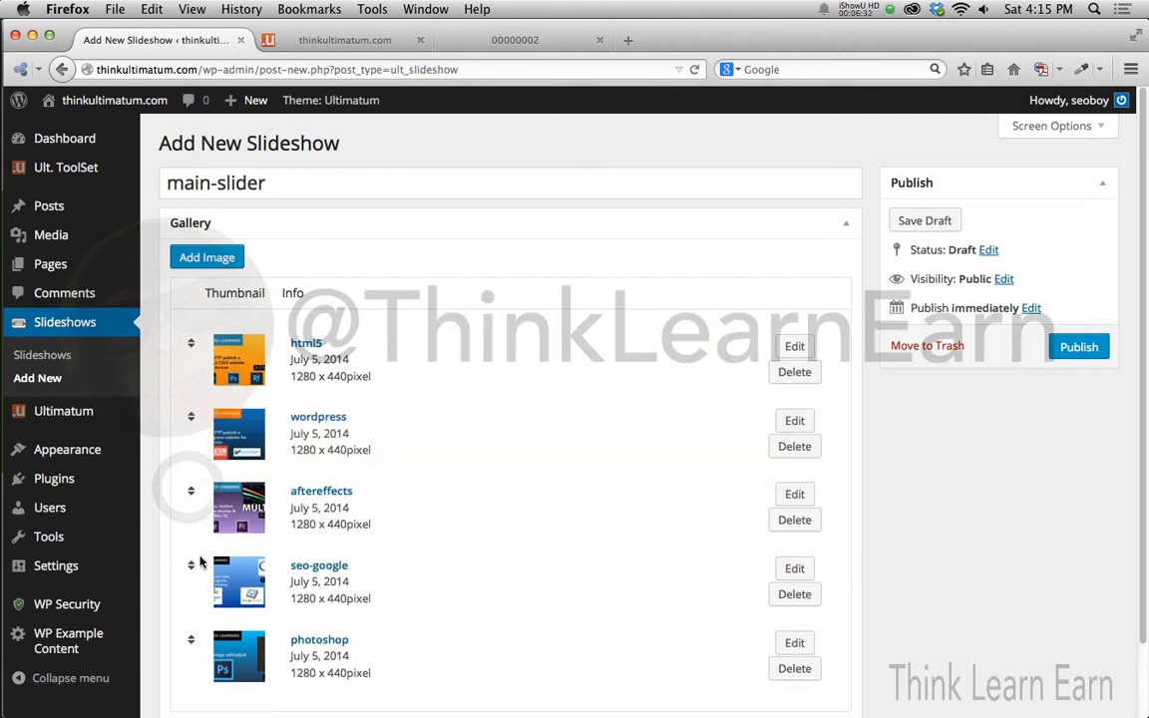
drag(190, 566, 191, 484)
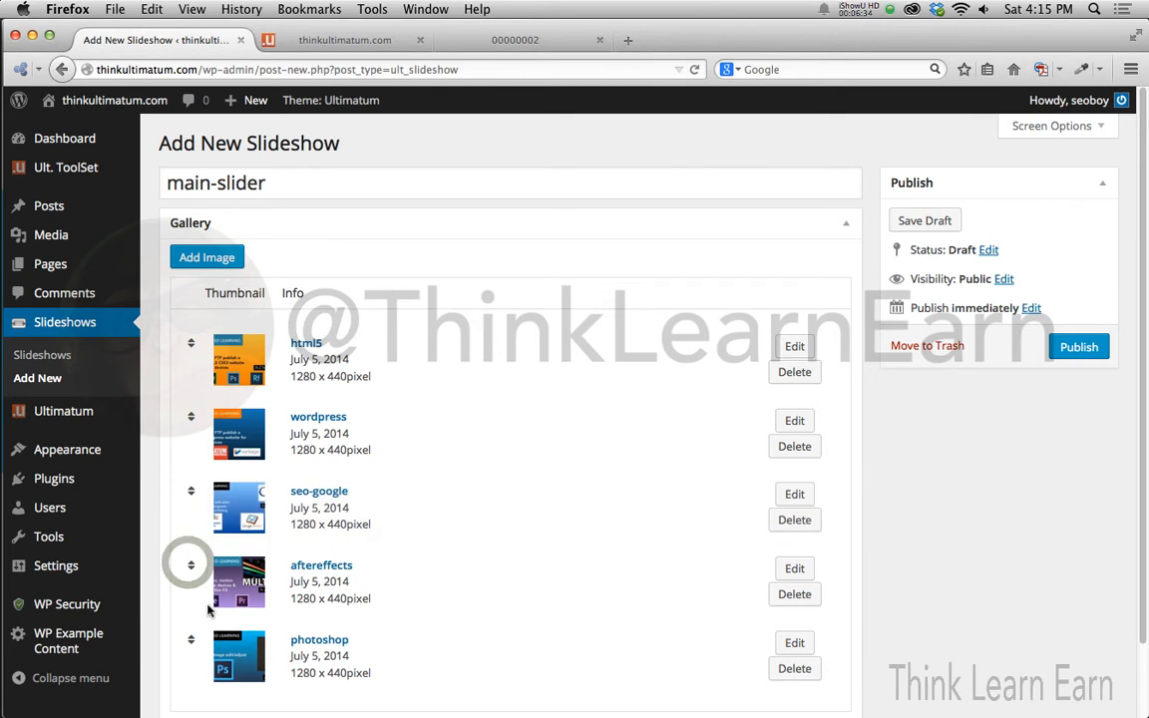
drag(190, 631, 191, 558)
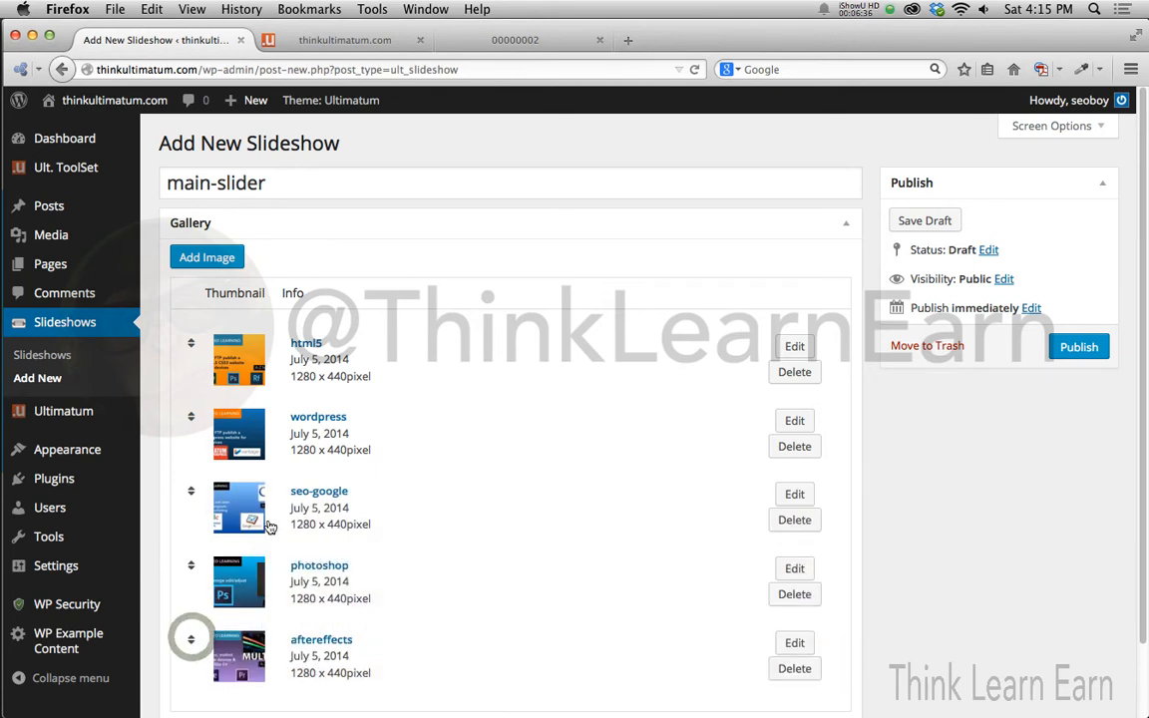
Step: Publish the main-slider slideshow and check the site's reloaded home page
click(1077, 348)
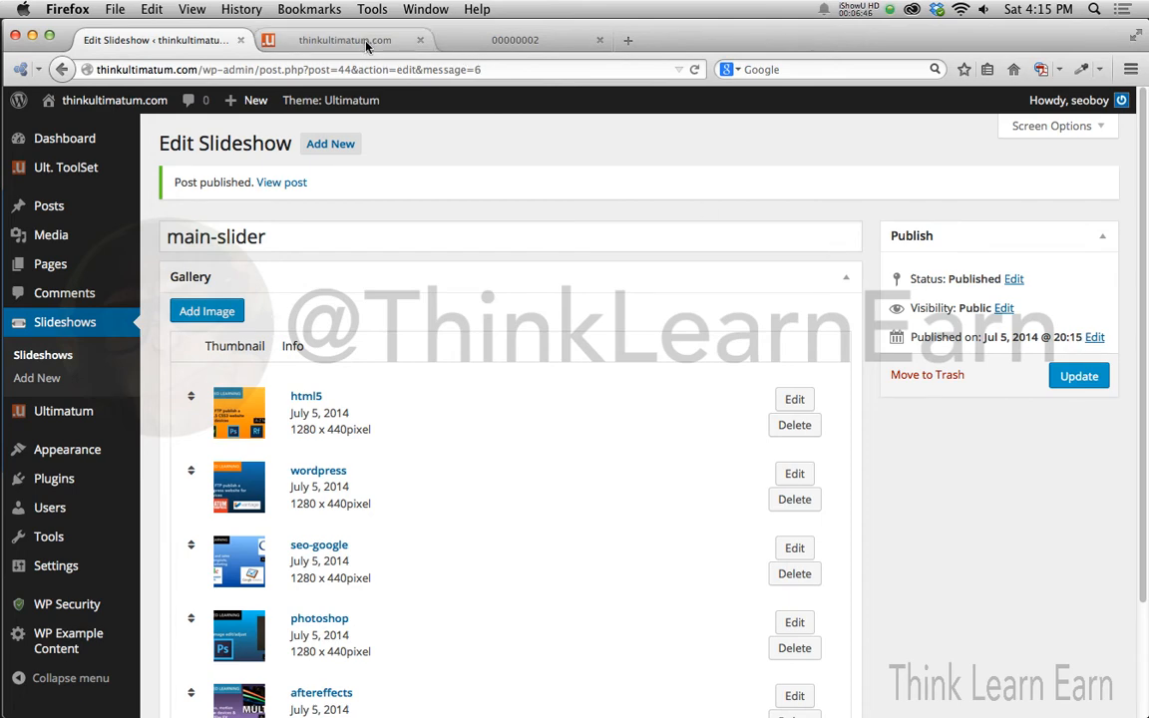
click(329, 38)
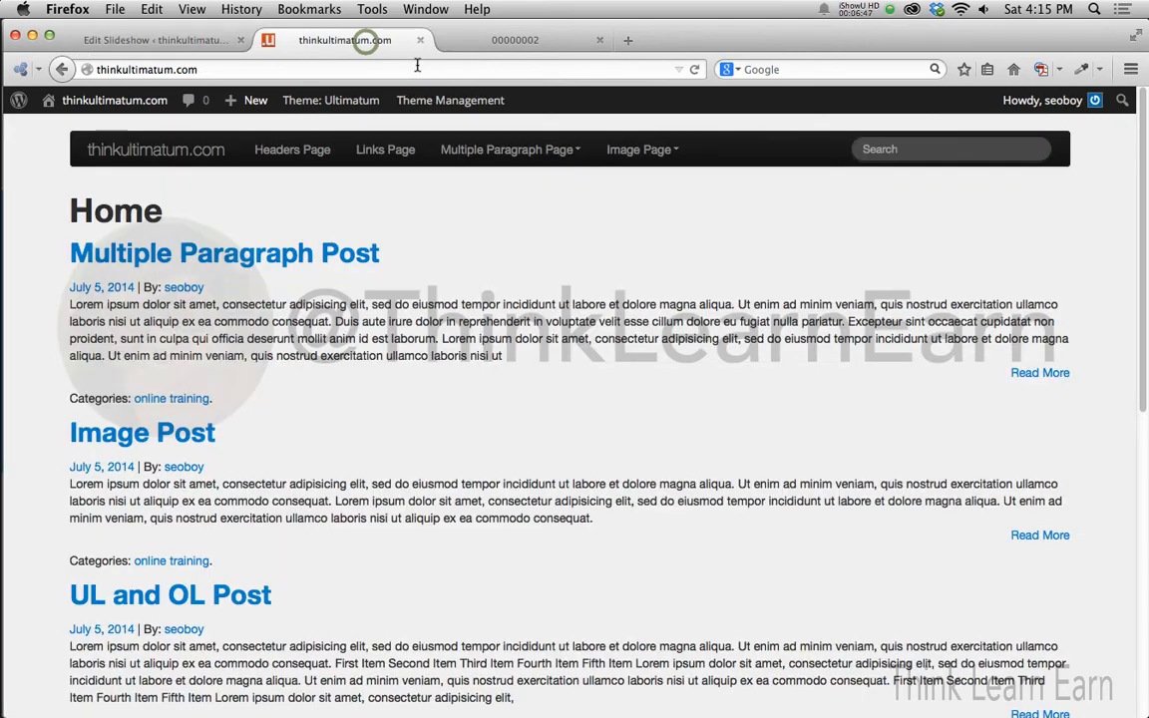
click(695, 69)
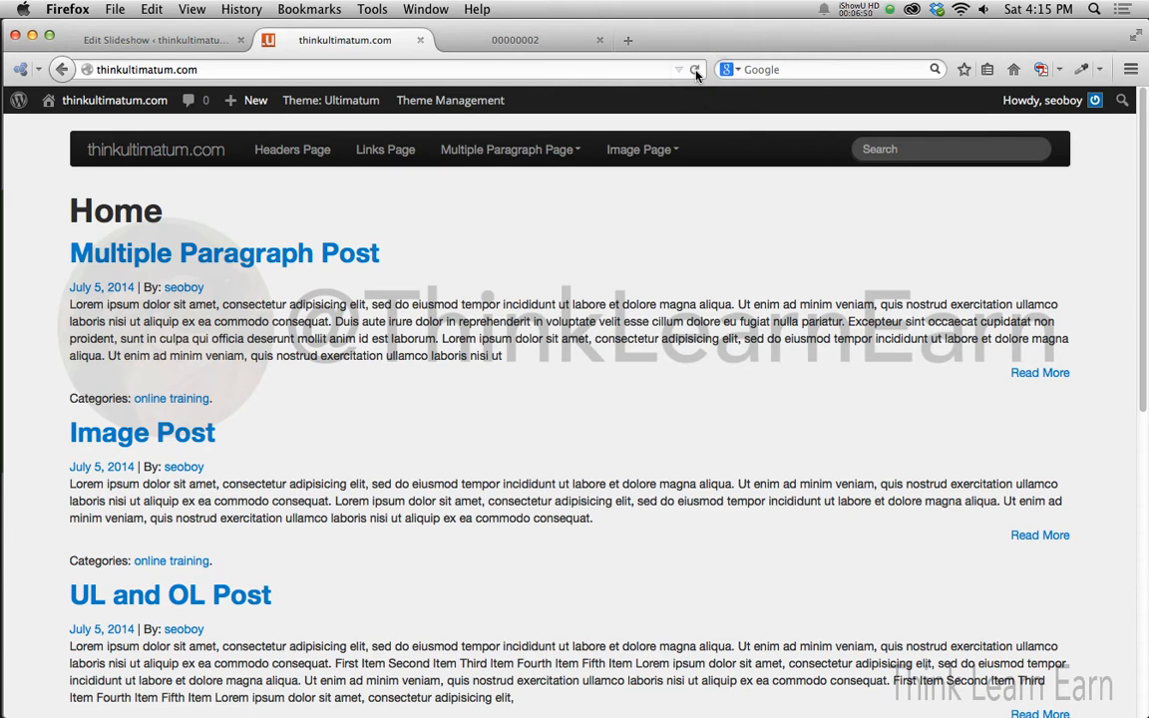
click(172, 39)
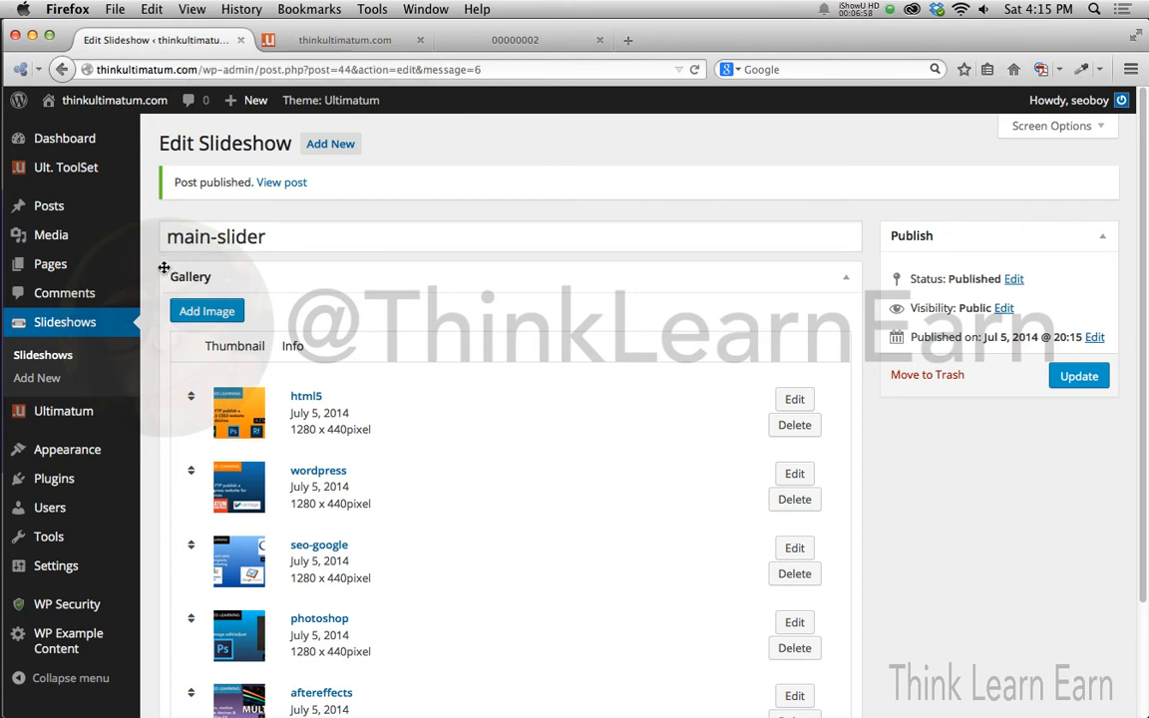
mouse_move(99, 418)
click(319, 35)
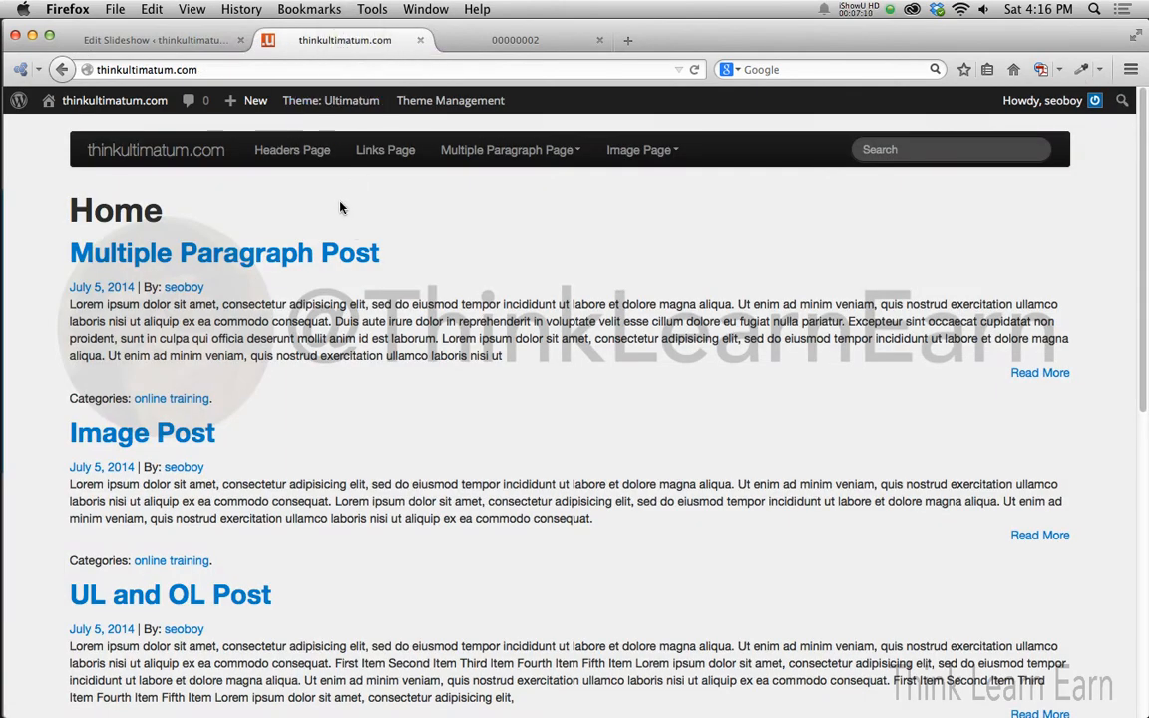
Step: Insert a 100% Full Width (for Sliders) row into the site's current layout and move it above the WordPress Default Loop row
mouse_move(450, 103)
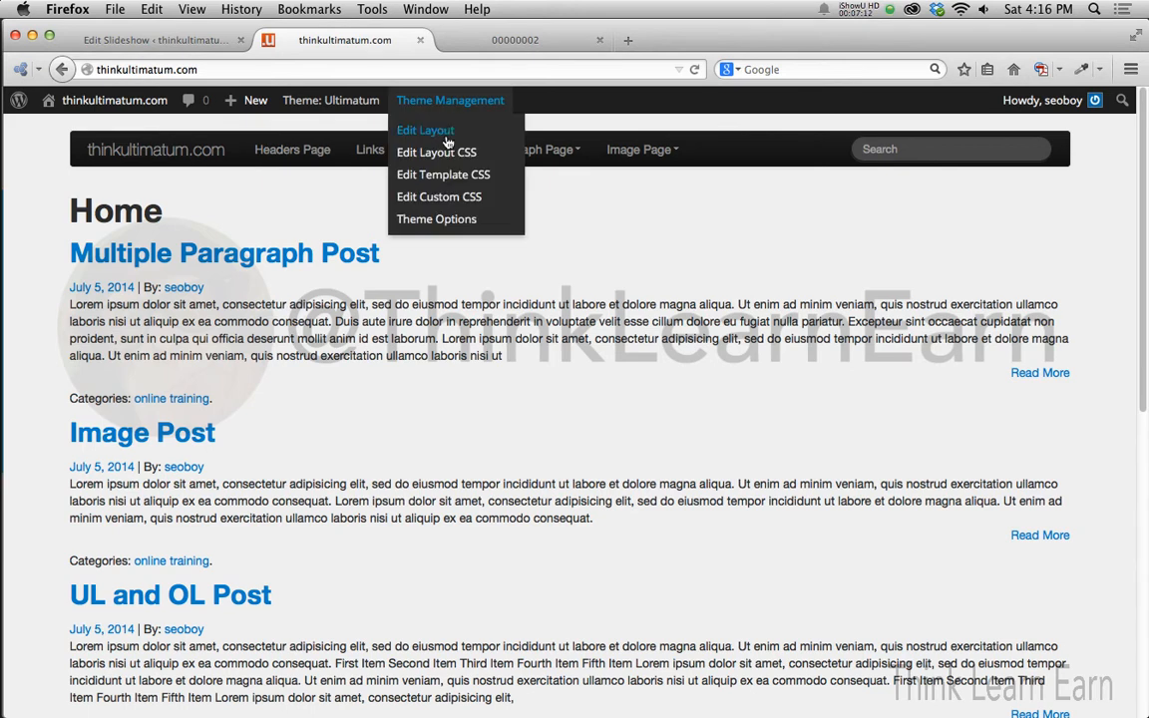
click(447, 139)
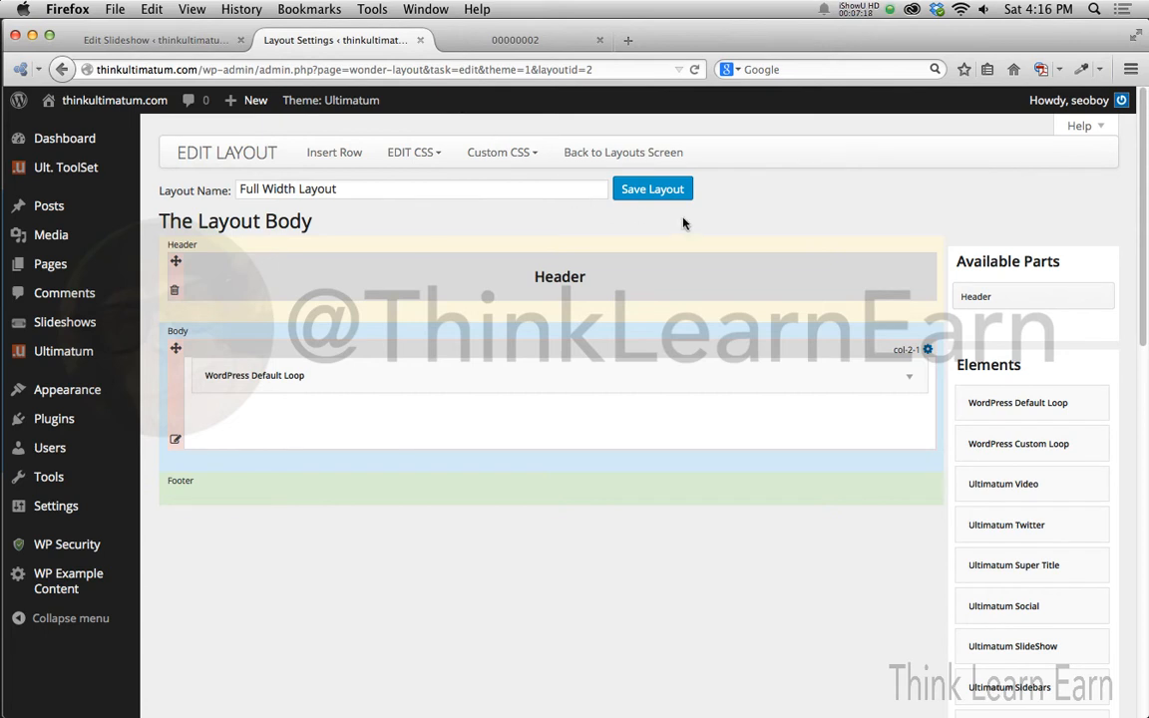
scroll(722, 304, down, 1)
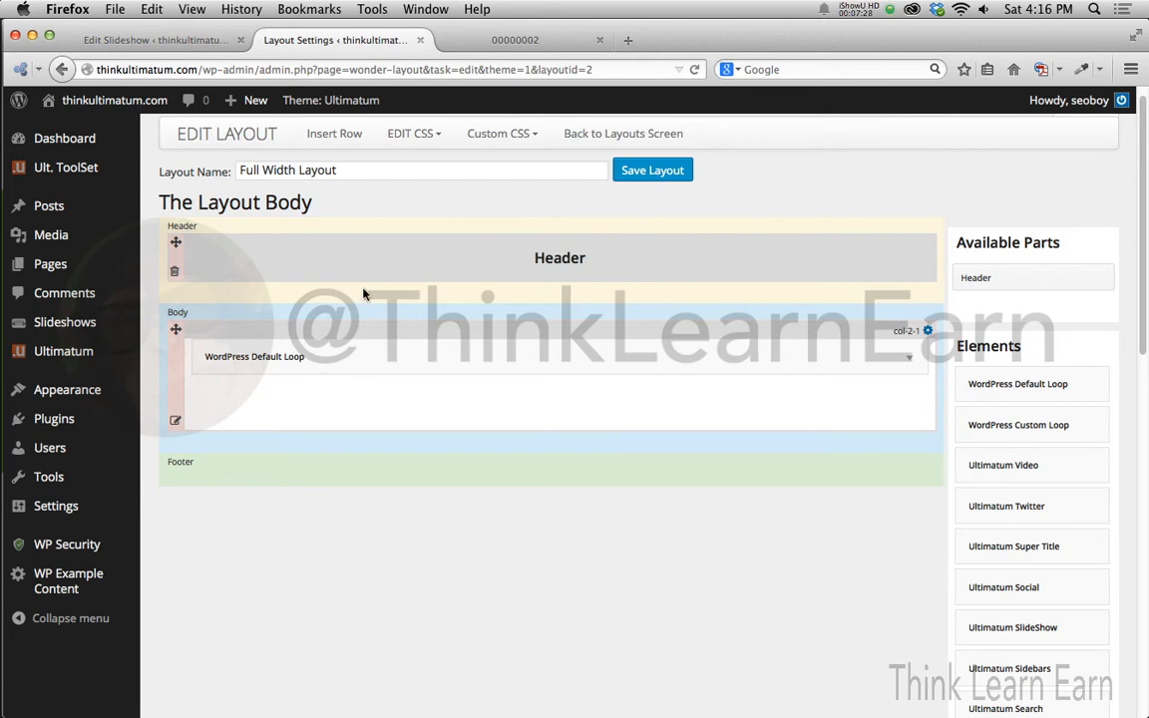
click(335, 133)
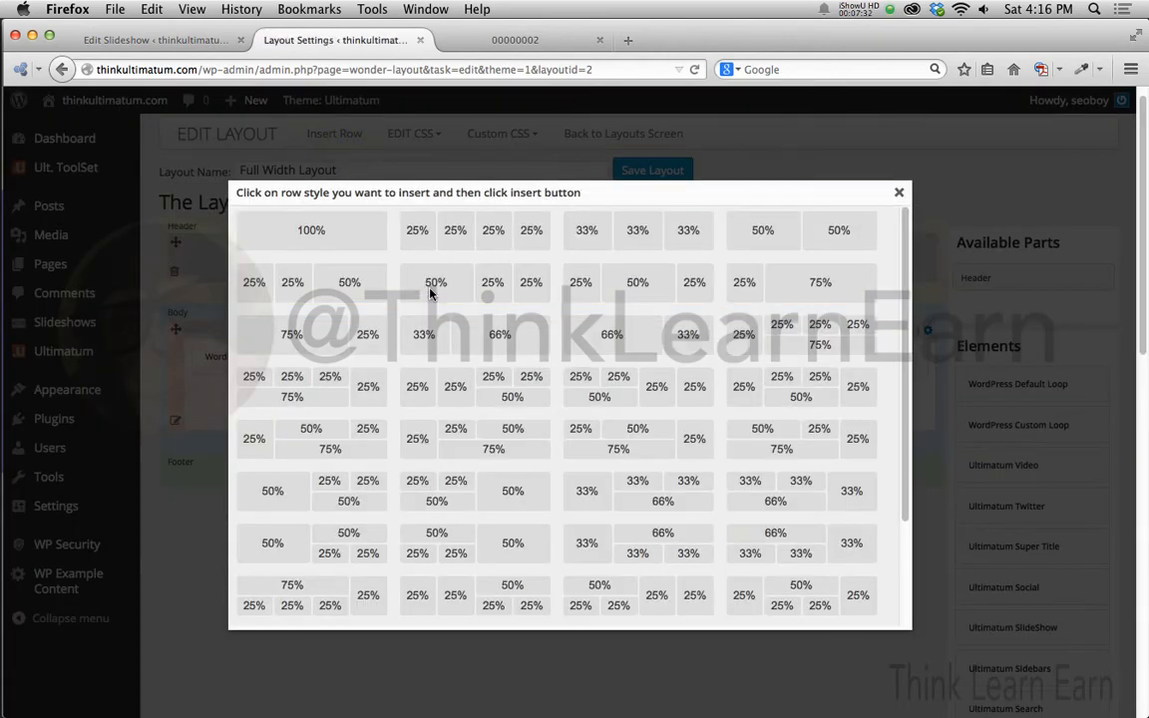
scroll(431, 295, down, 5)
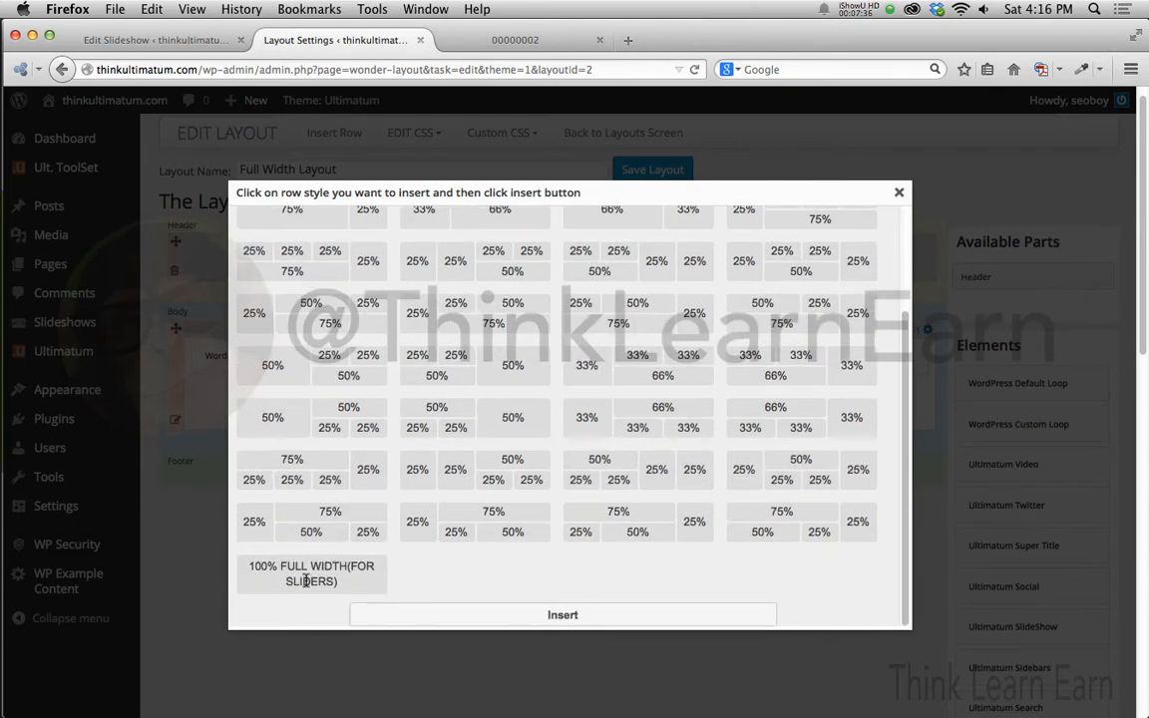
click(306, 579)
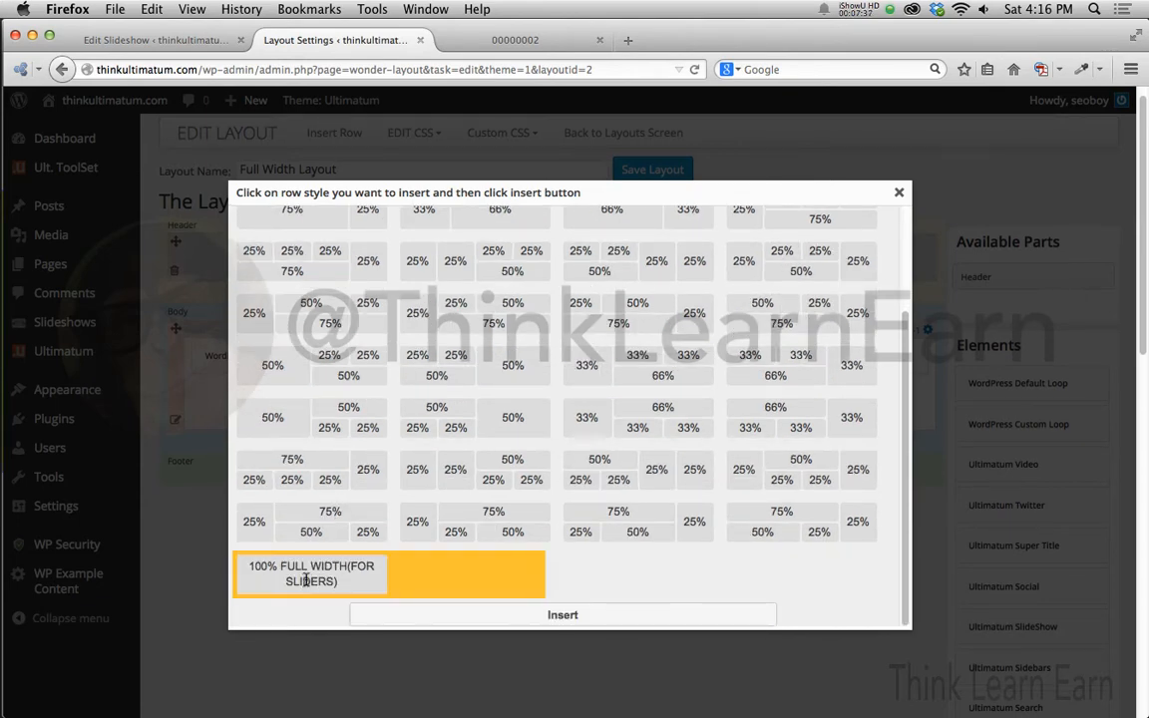
click(563, 616)
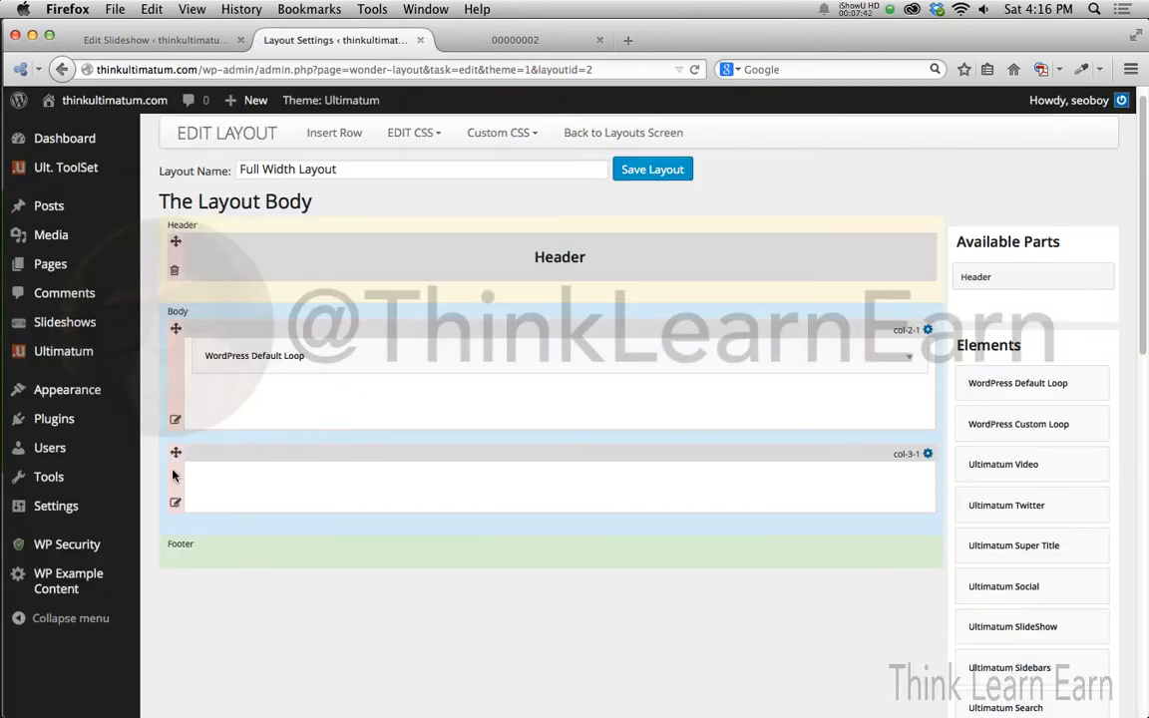
drag(176, 454, 190, 341)
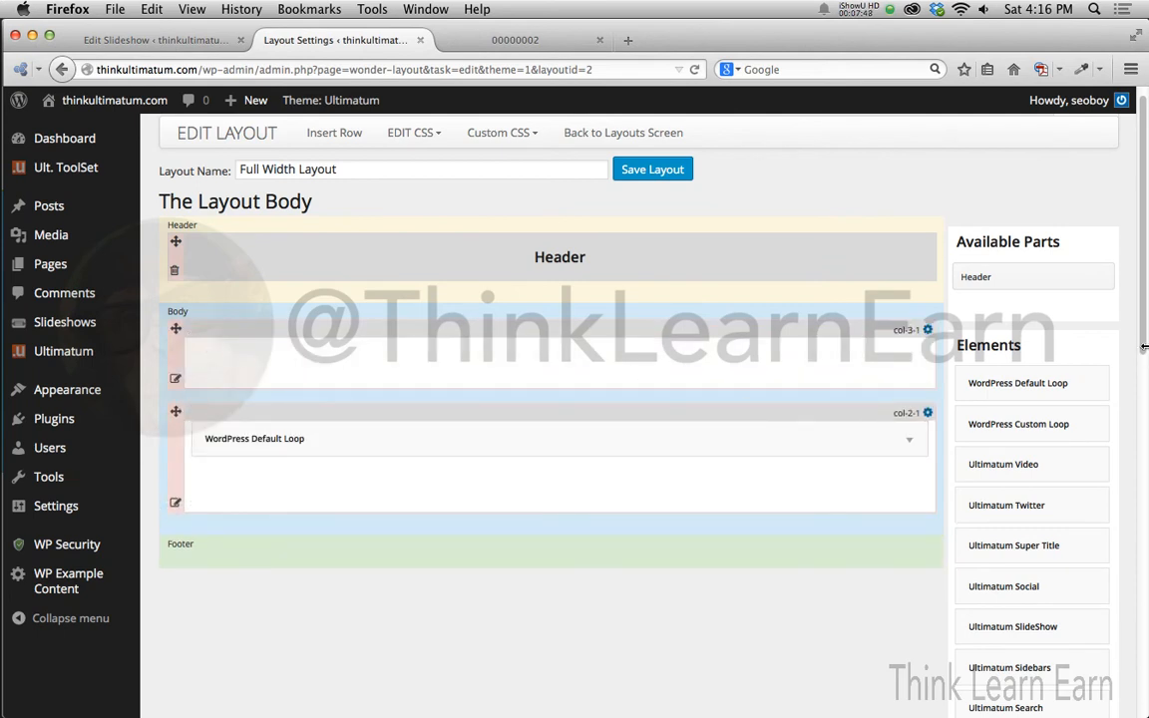
Step: Add an Ultimatum SlideShow element to the empty full-width row in the layout body
drag(1145, 342, 1147, 421)
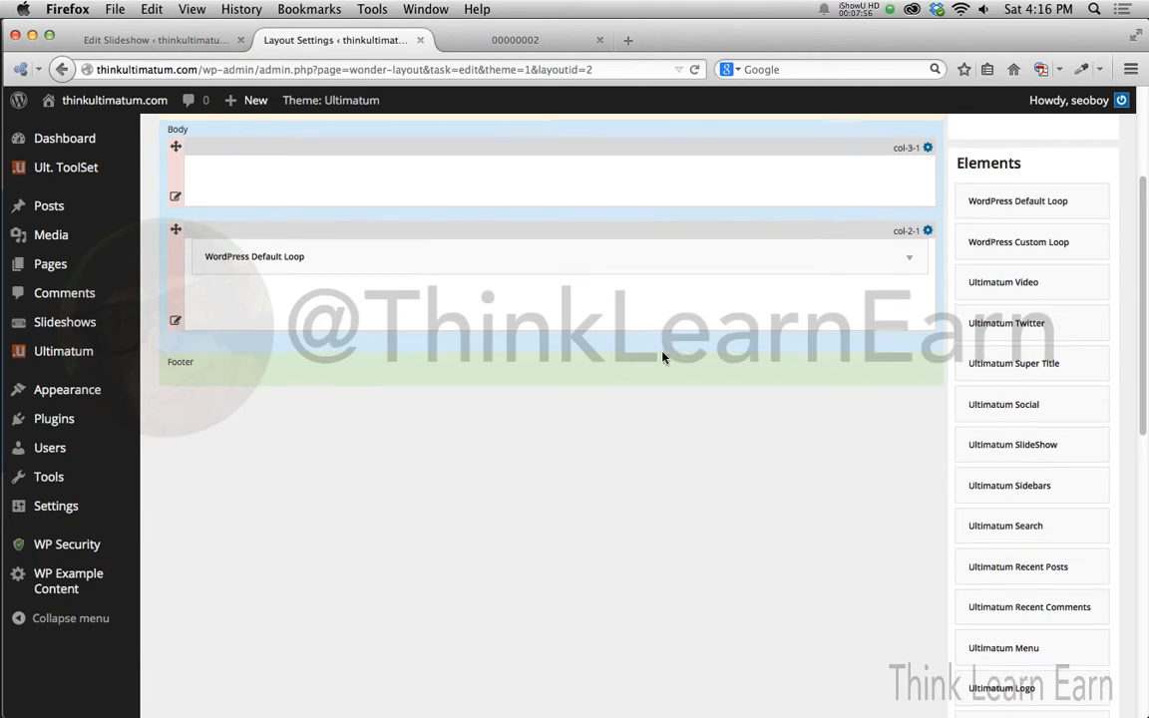
scroll(663, 360, up, 5)
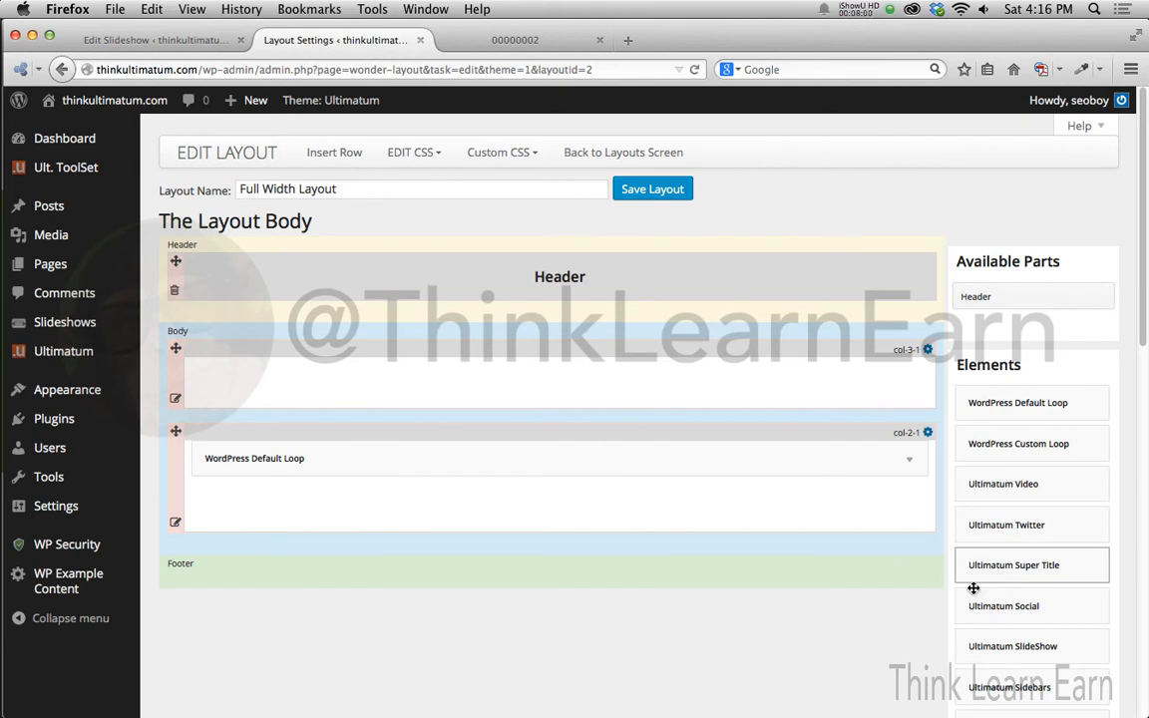
drag(988, 643, 503, 373)
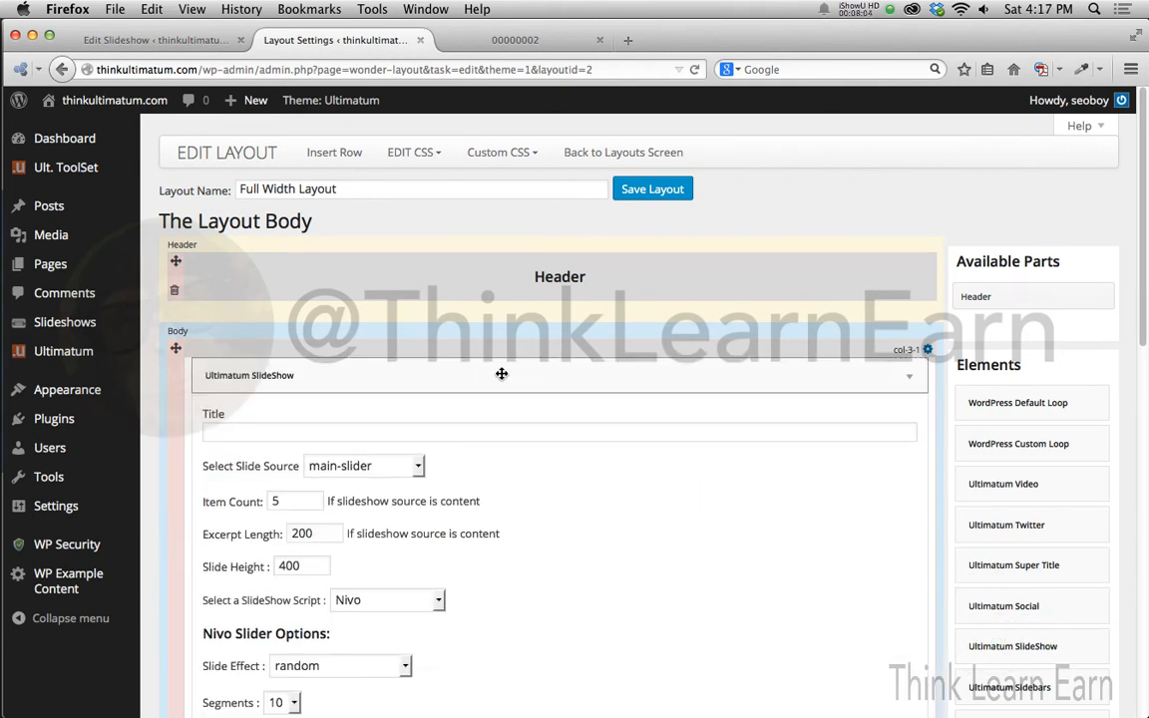
Step: Set the slideshow element's script to Flex Slider and its slide height to 440
scroll(515, 375, down, 4)
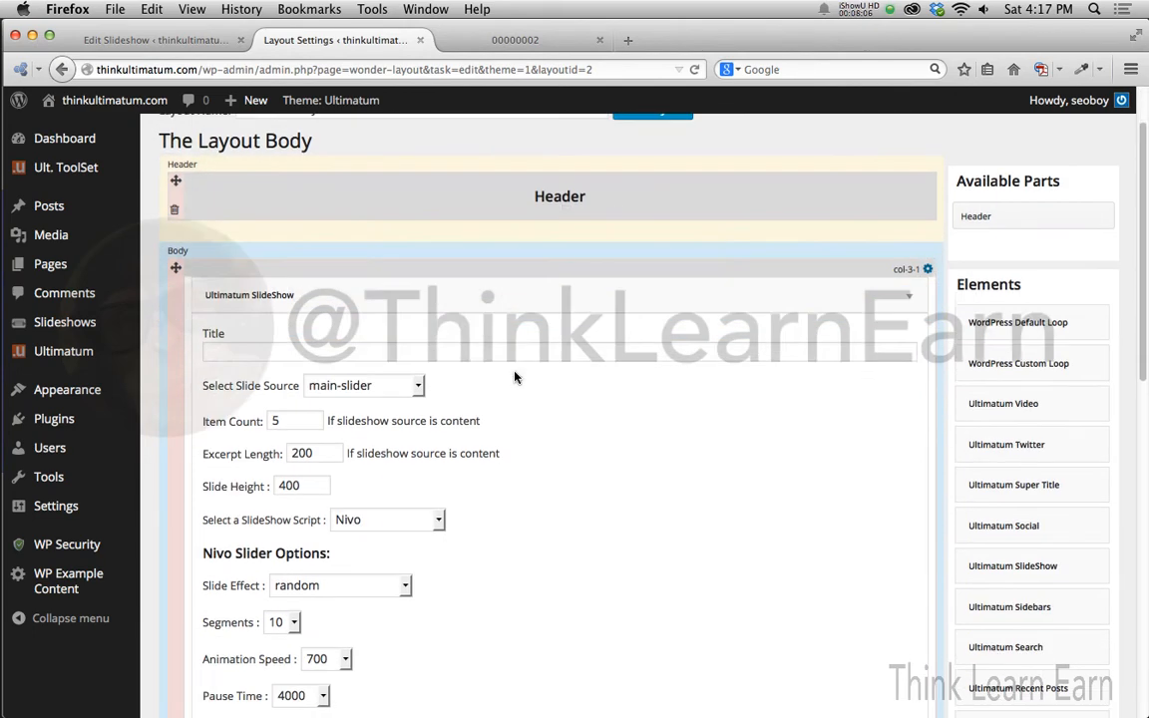
scroll(529, 353, down, 3)
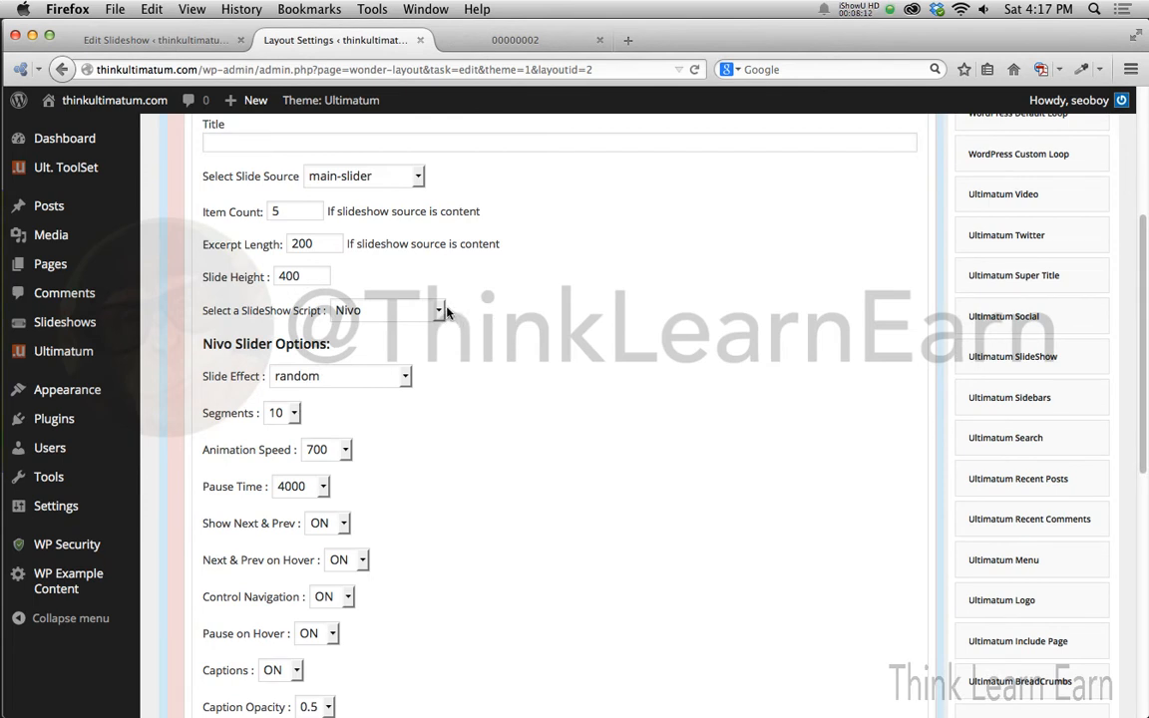
click(439, 311)
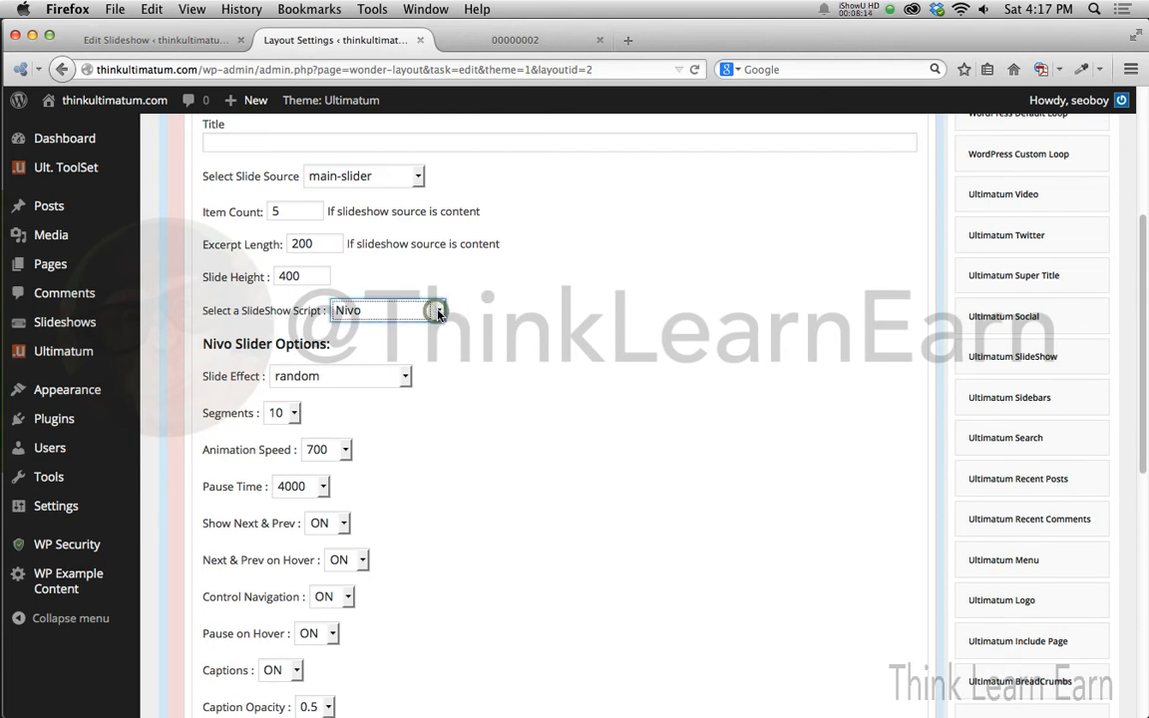
click(371, 417)
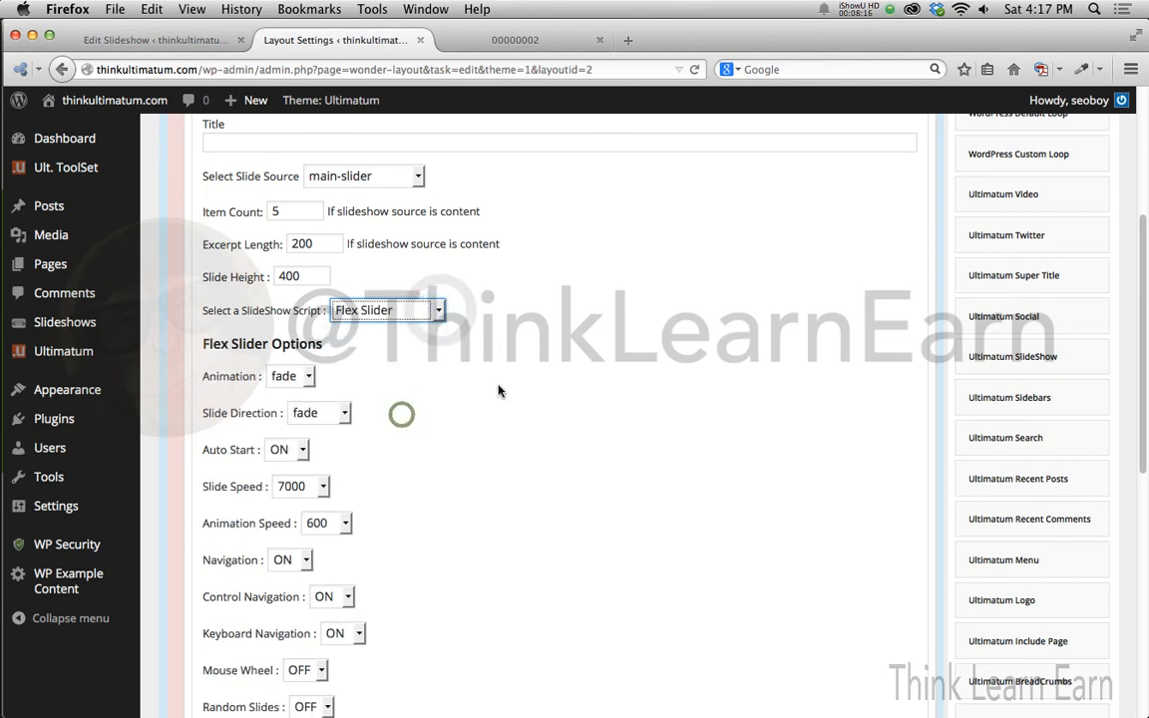
double_click(300, 277)
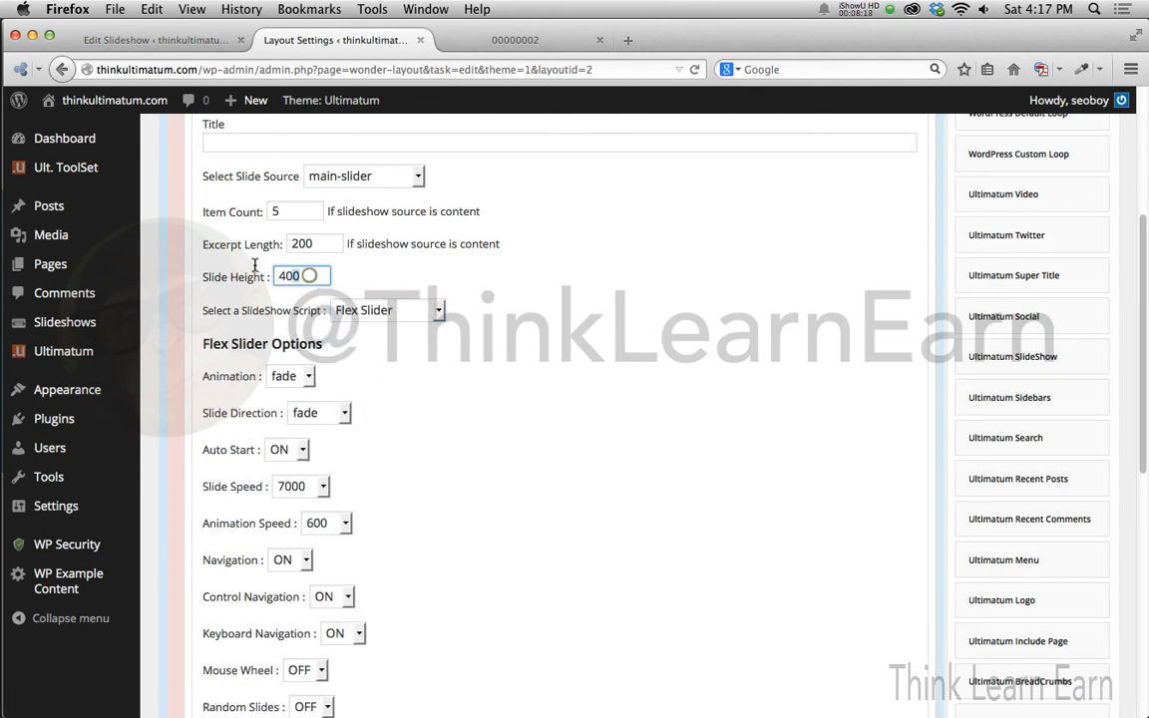
text(440)
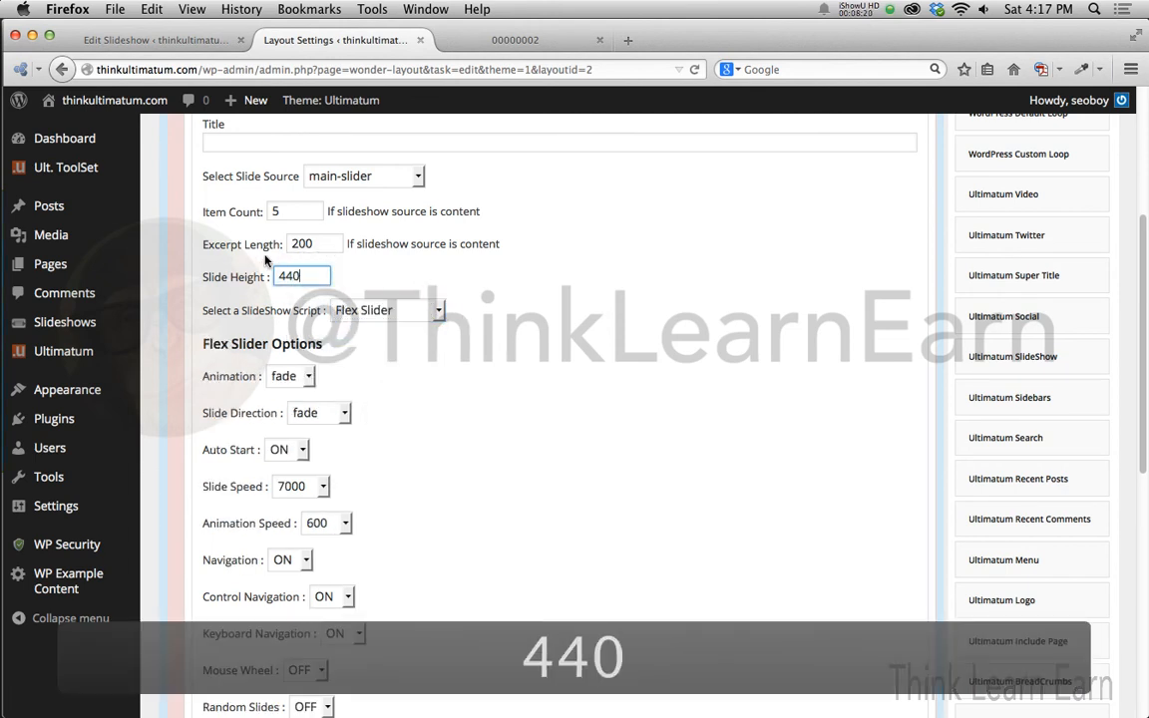
click(578, 317)
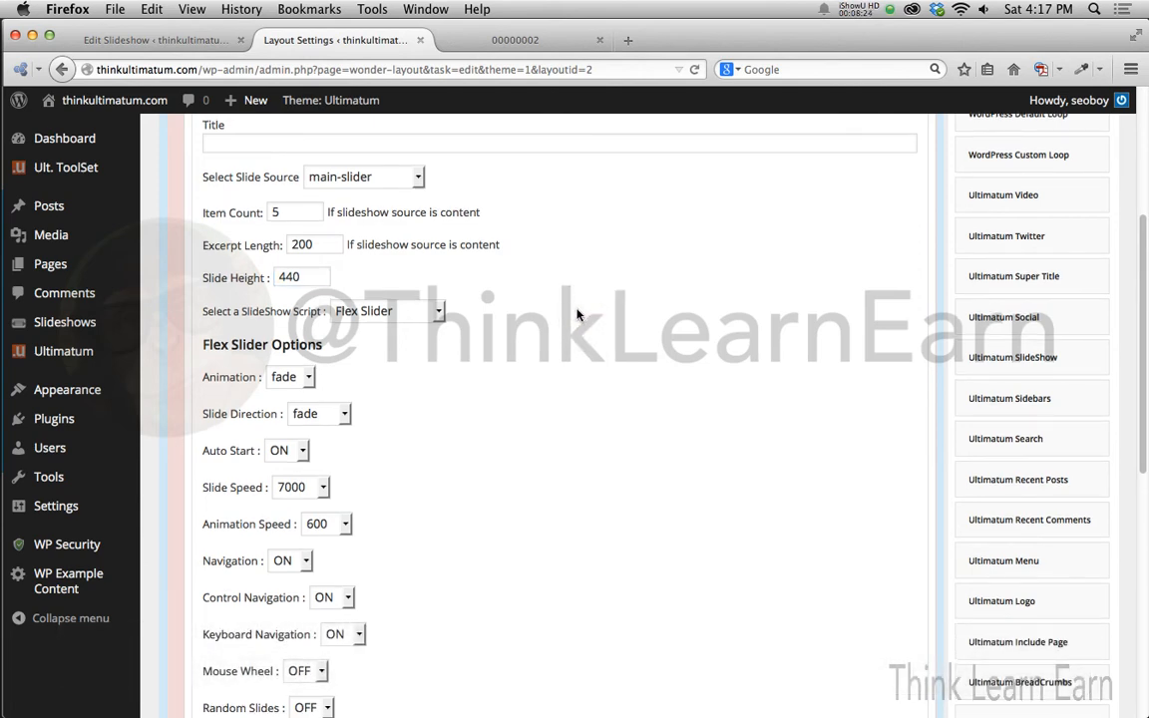
Step: Review the Flex Slider options, then save the slideshow element and the Full Width Layout
scroll(577, 314, down, 5)
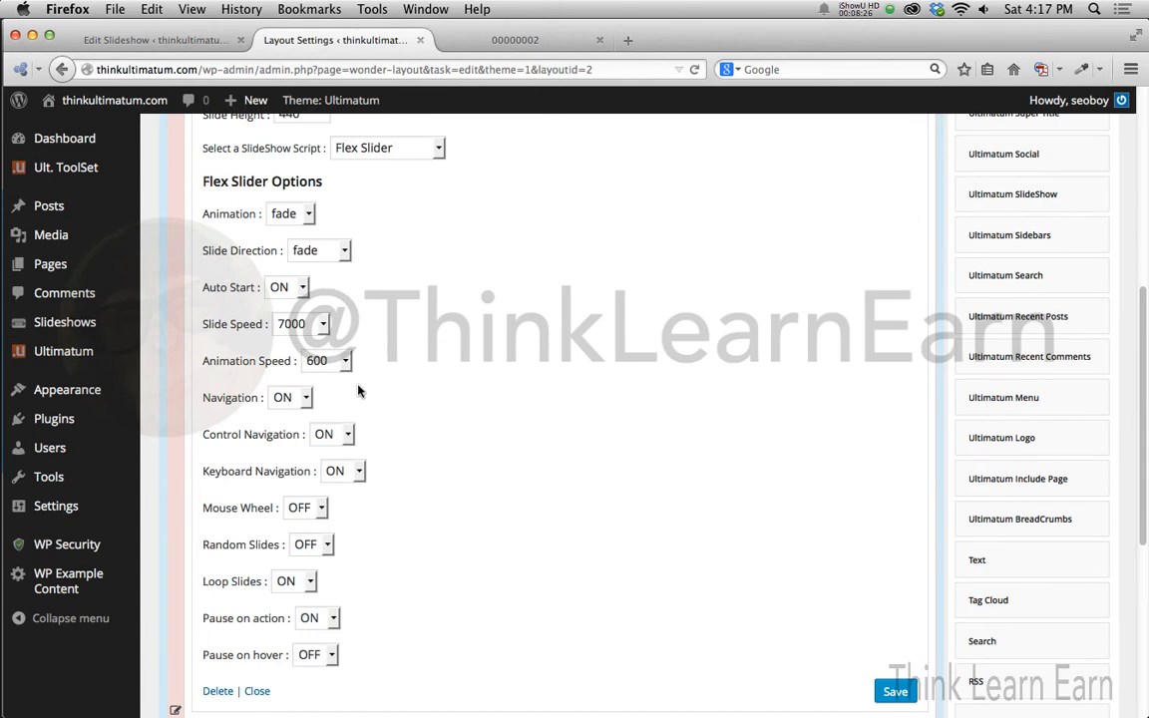
scroll(430, 310, up, 1)
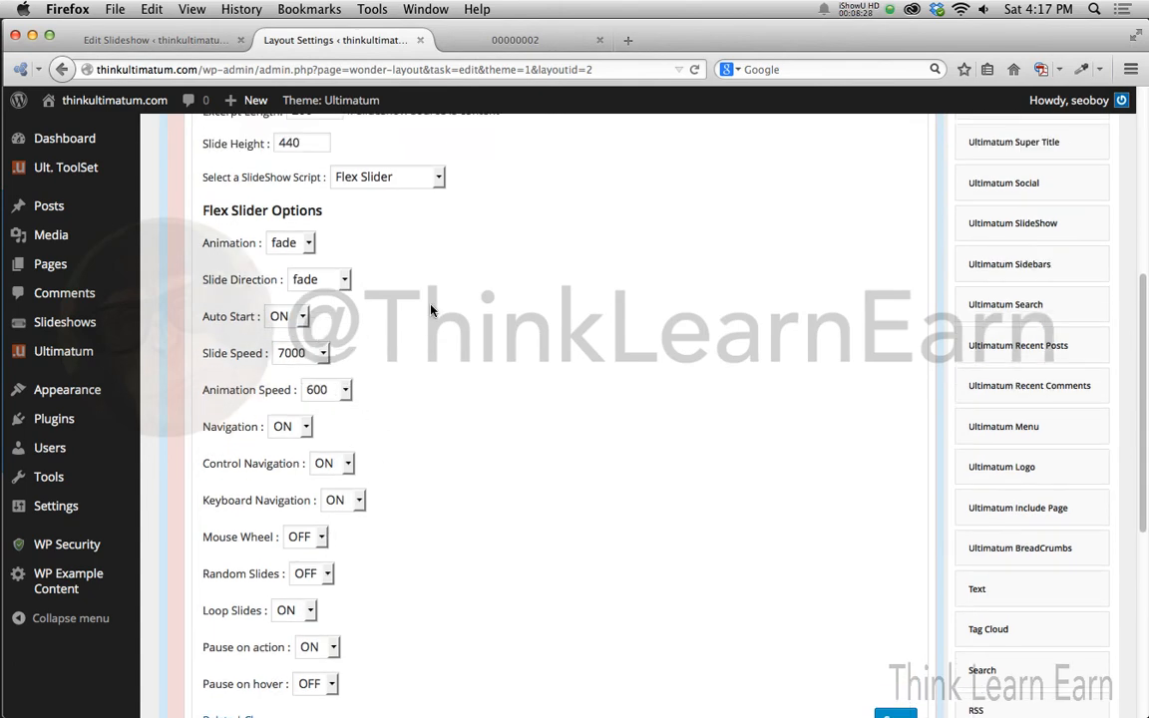
scroll(449, 311, down, 3)
scroll(590, 367, up, 4)
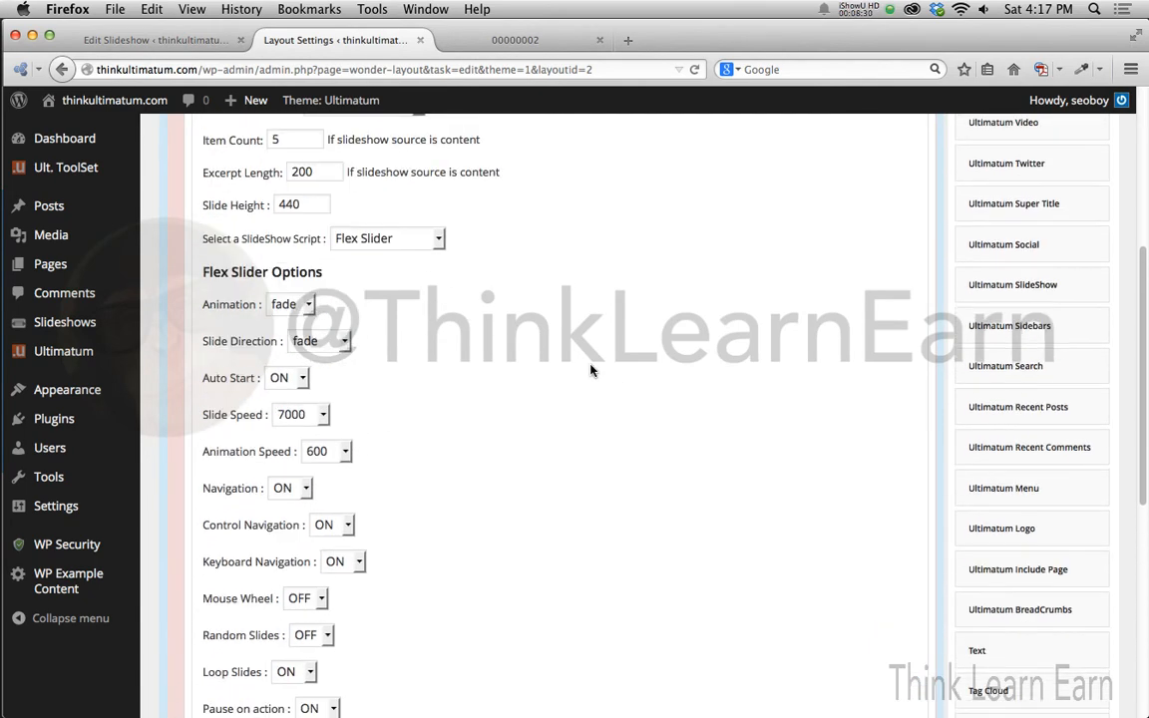
scroll(760, 431, down, 3)
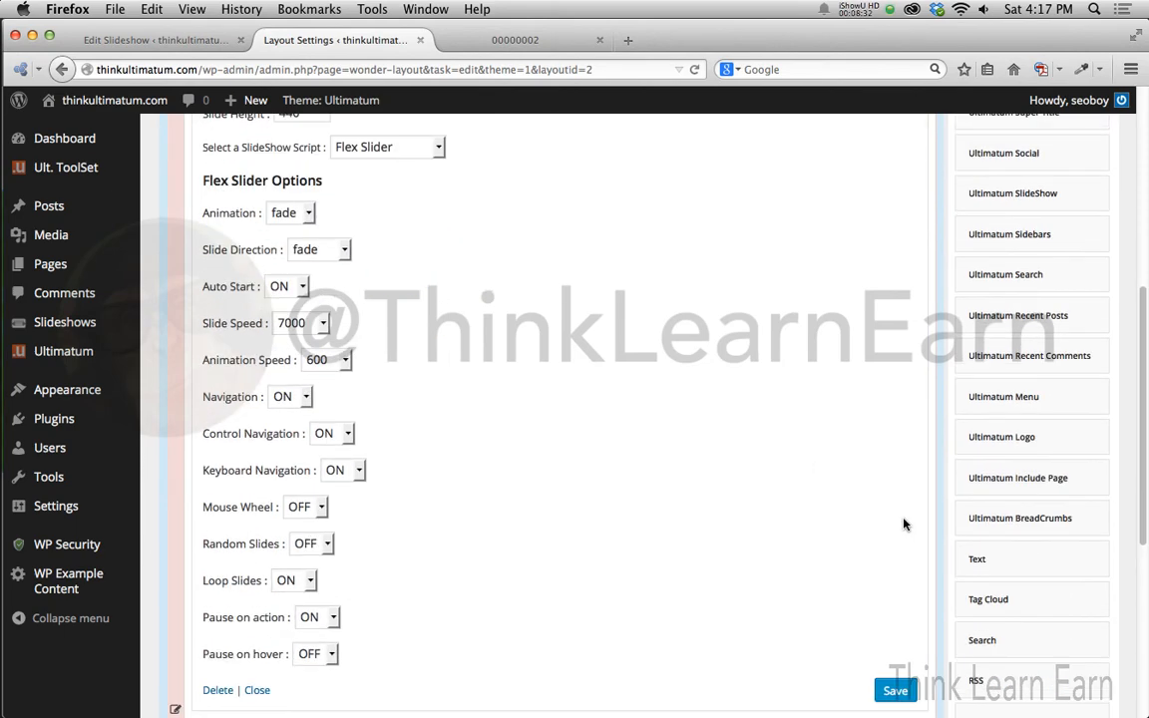
click(896, 690)
scroll(657, 239, up, 10)
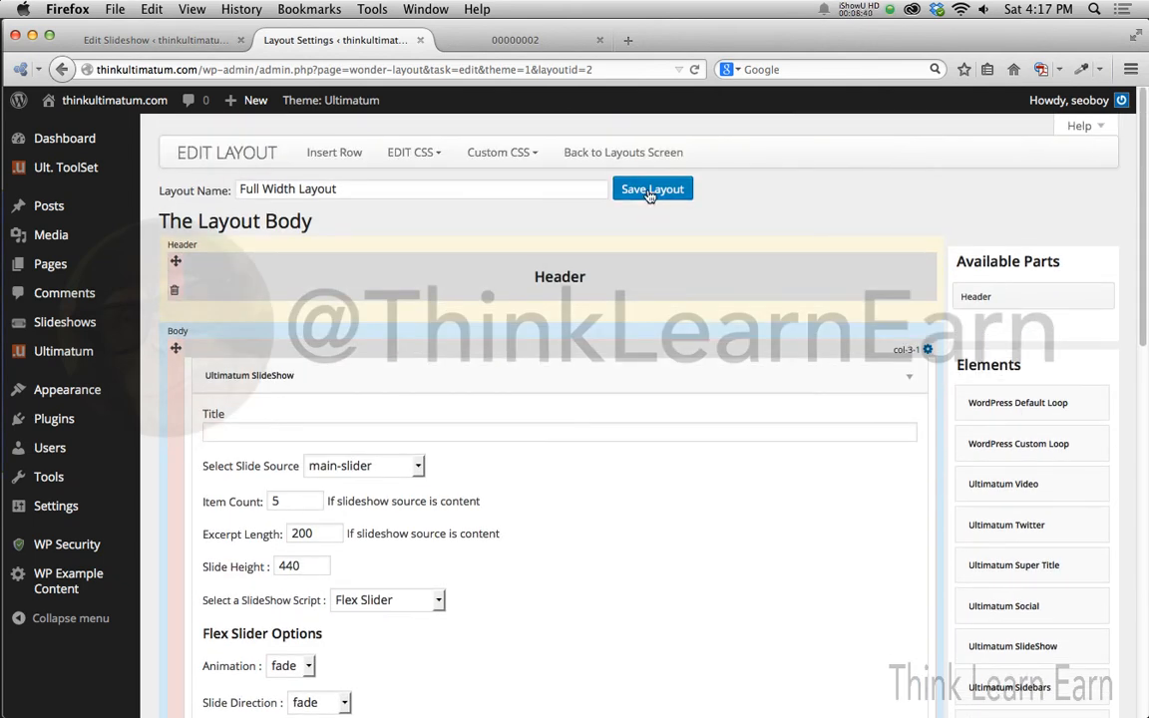
click(650, 189)
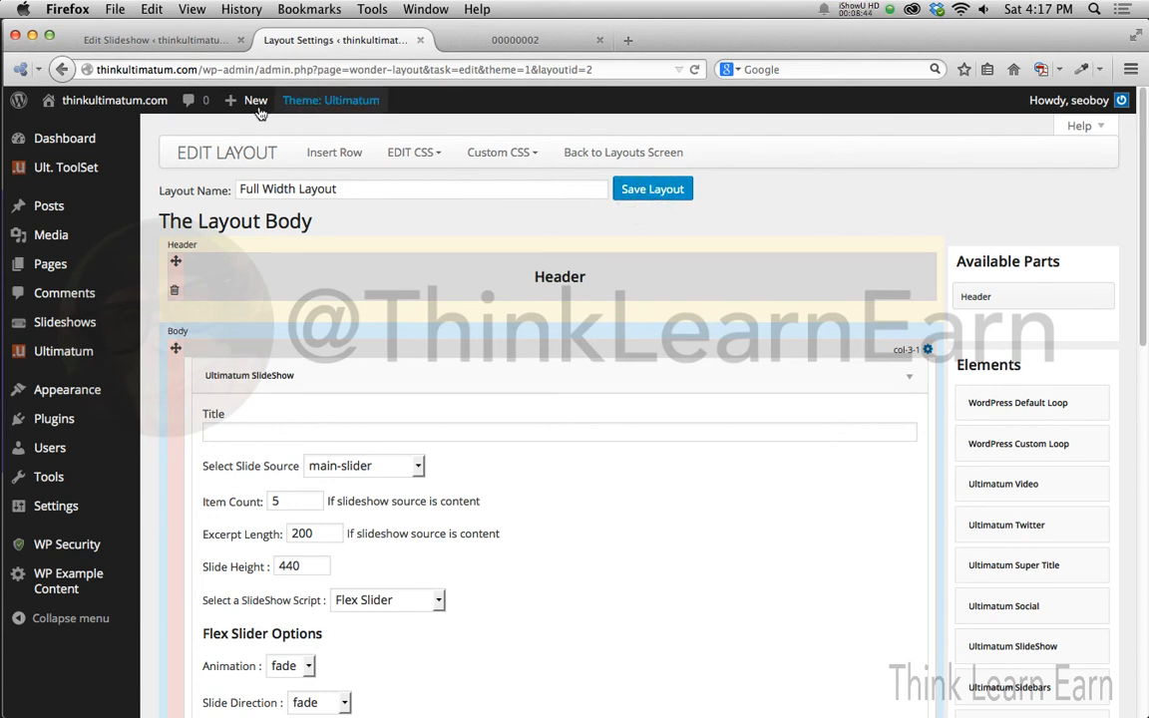
Step: Check the slideshow on the site's home page by resizing the browser window and switching between slides
mouse_move(157, 101)
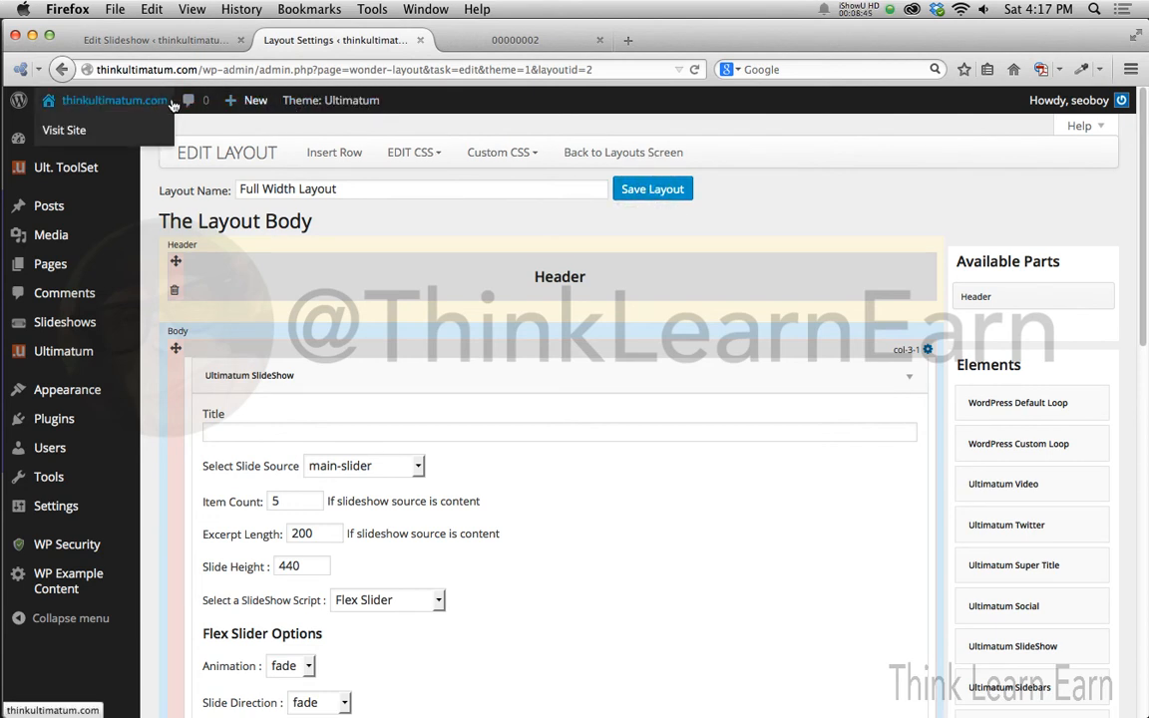
click(86, 133)
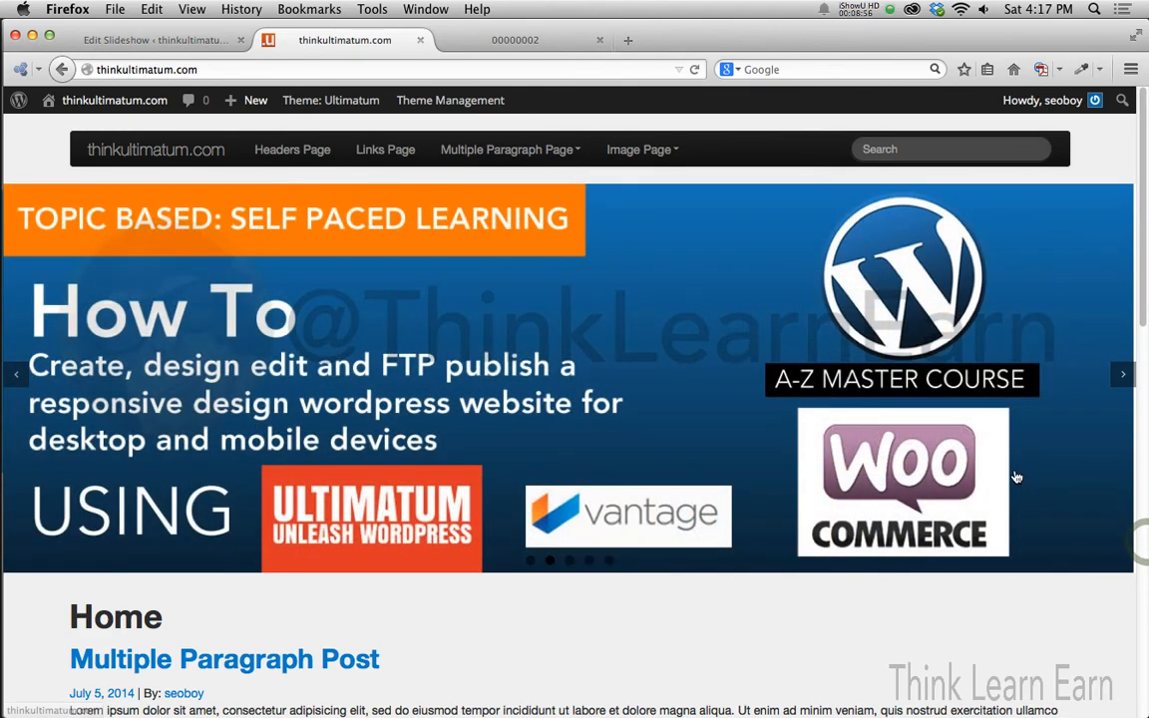
drag(1146, 498, 1030, 323)
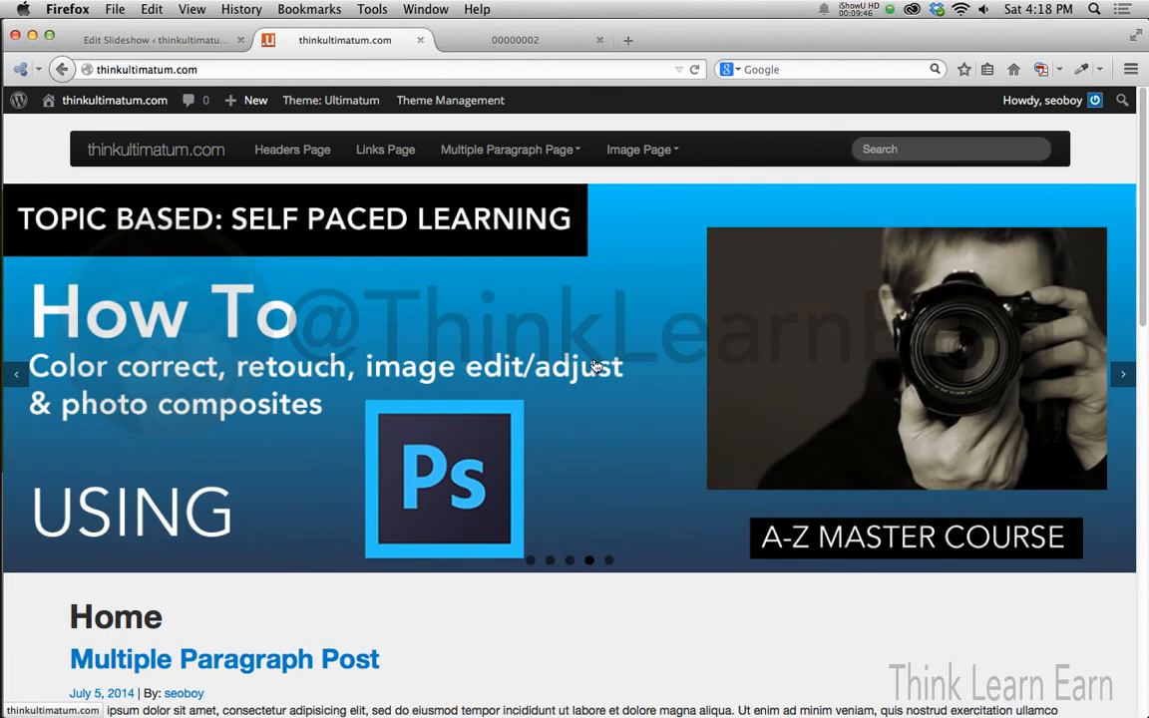
click(586, 564)
click(570, 562)
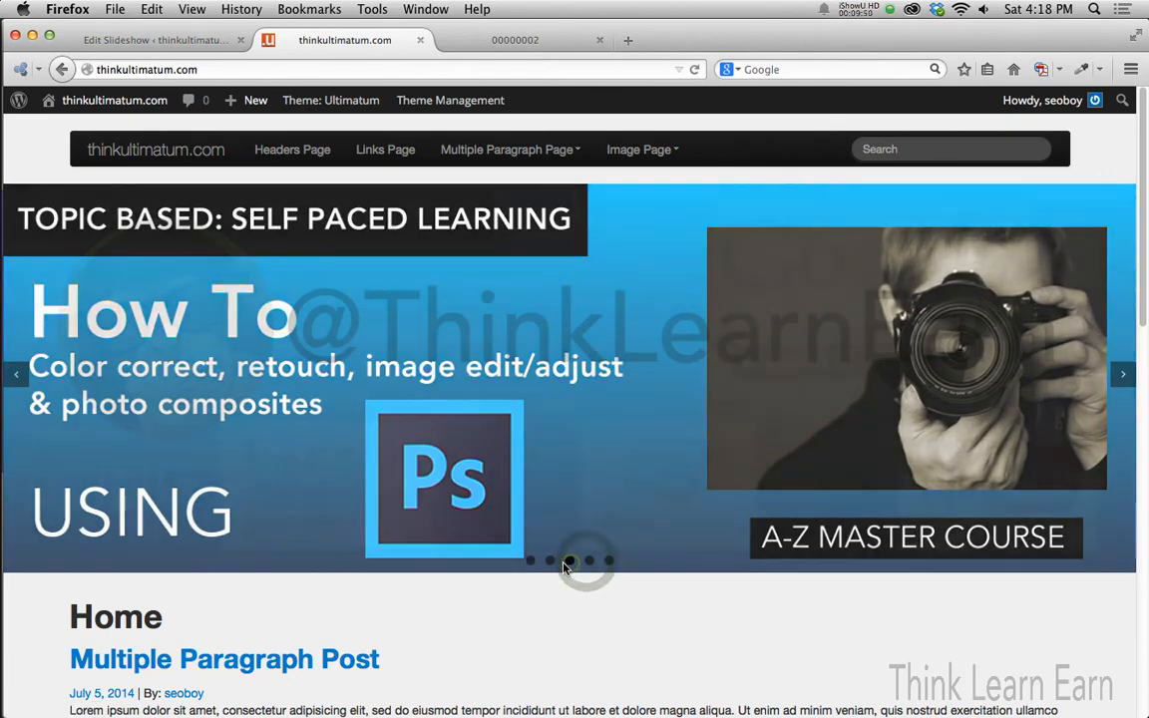
click(550, 560)
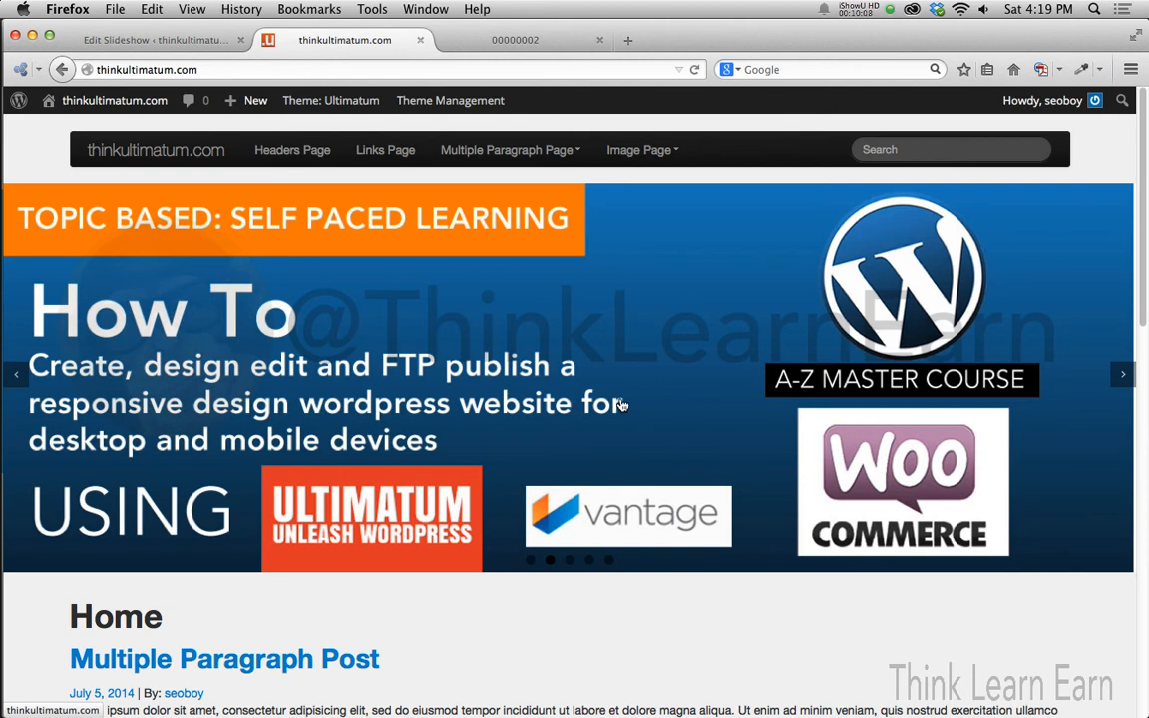
Step: Open the Multiple Paragraph Page on the site
click(498, 150)
click(490, 192)
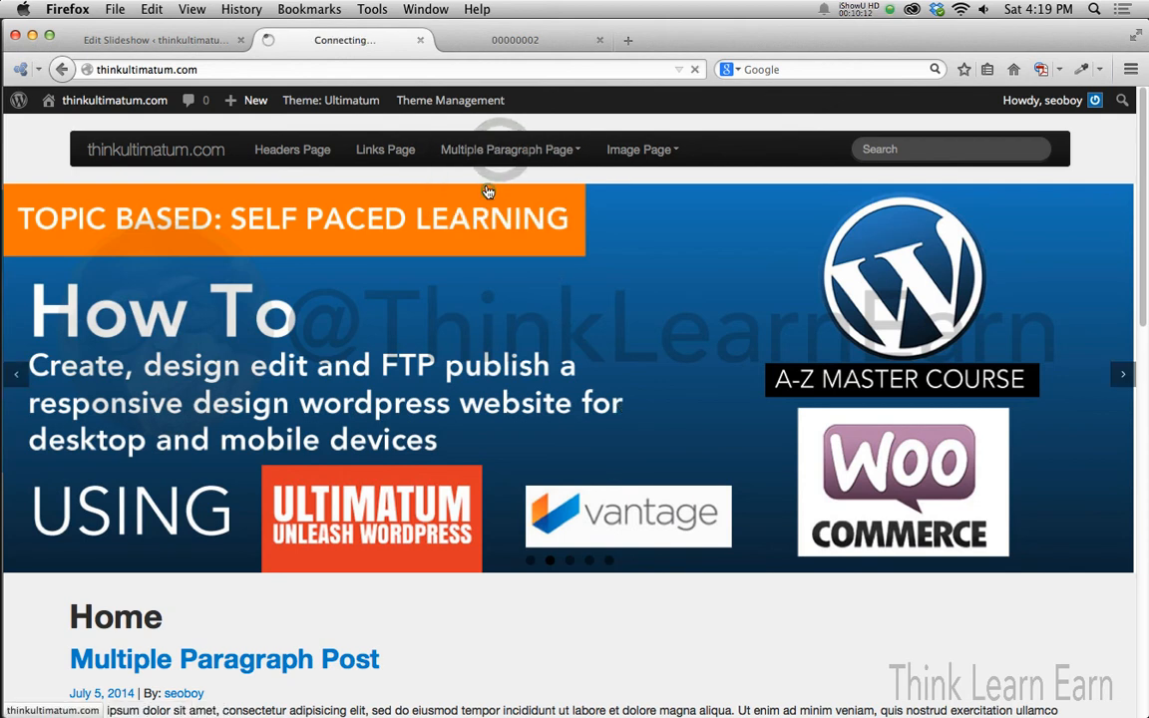